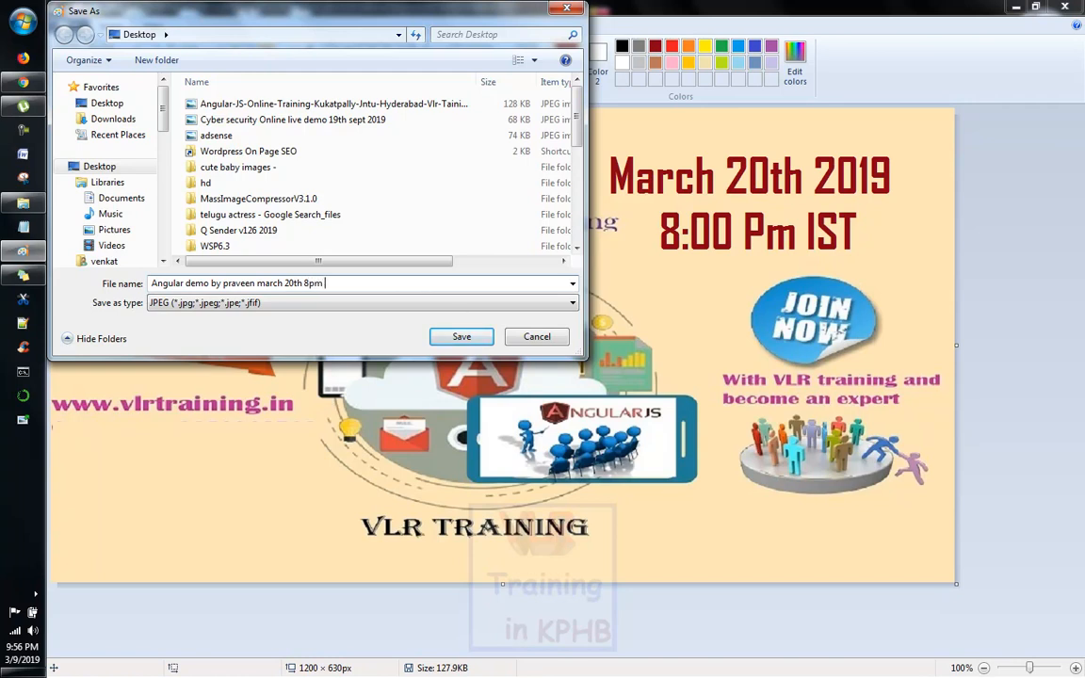
Save the banner on the Desktop as a JPEG named for the Angular demo, presenter, march 20th 8pm ist and vlrtraining.
{"action": "type", "text": "t vlrtraining"}
{"action": "left_click", "coordinate": [461, 339]}
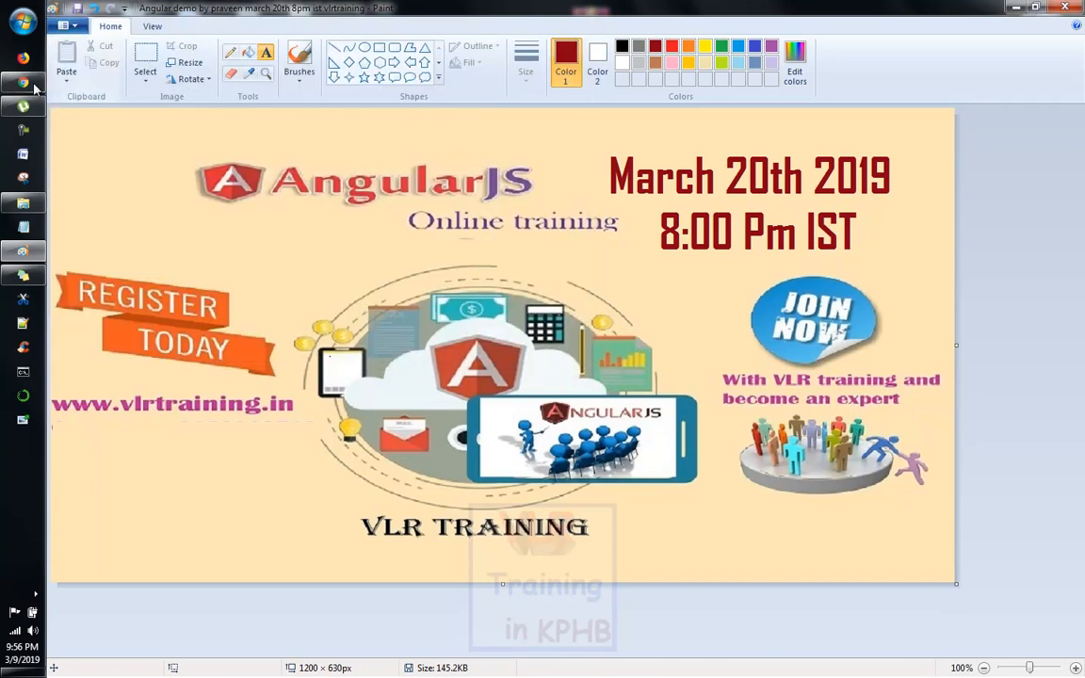
In Chrome's post editor, set the Facebook title to "Angular JS Demo on 20th March *PM ist" and the description's start date to May 20Th, 2018.
{"action": "left_click", "coordinate": [22, 82]}
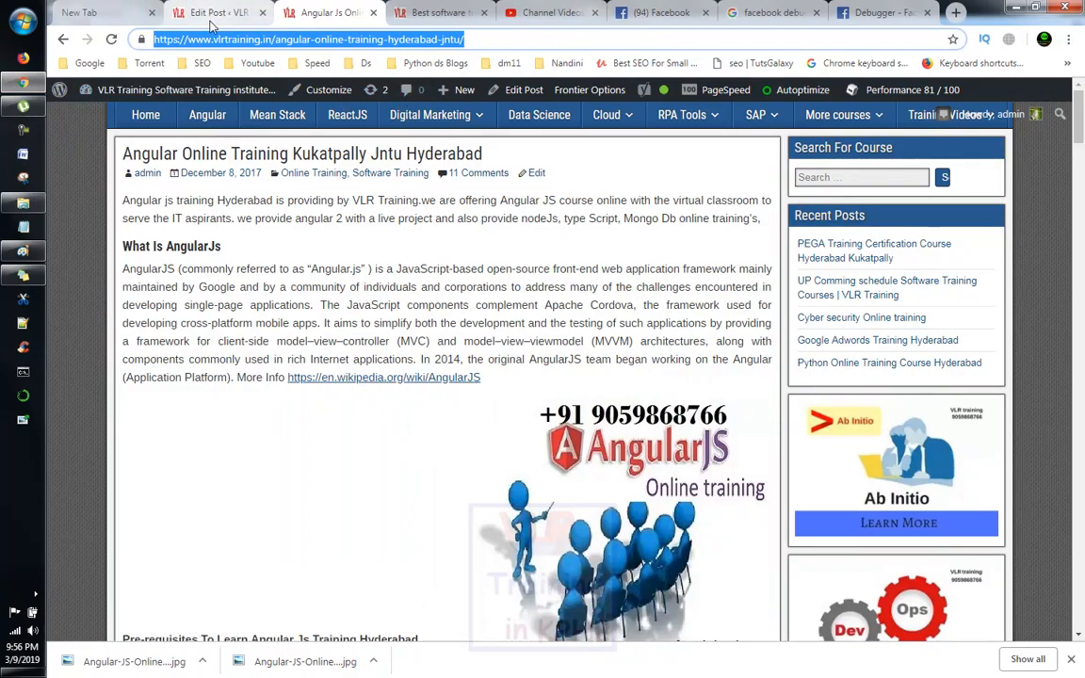
{"action": "left_click", "coordinate": [213, 15]}
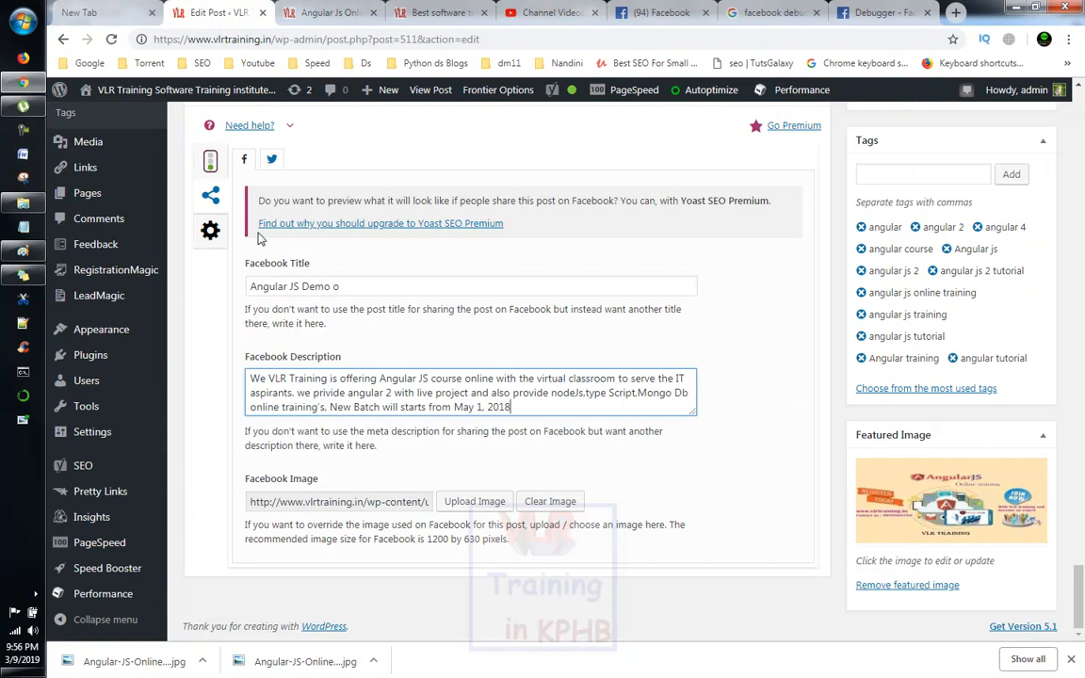
{"action": "left_click", "coordinate": [375, 287]}
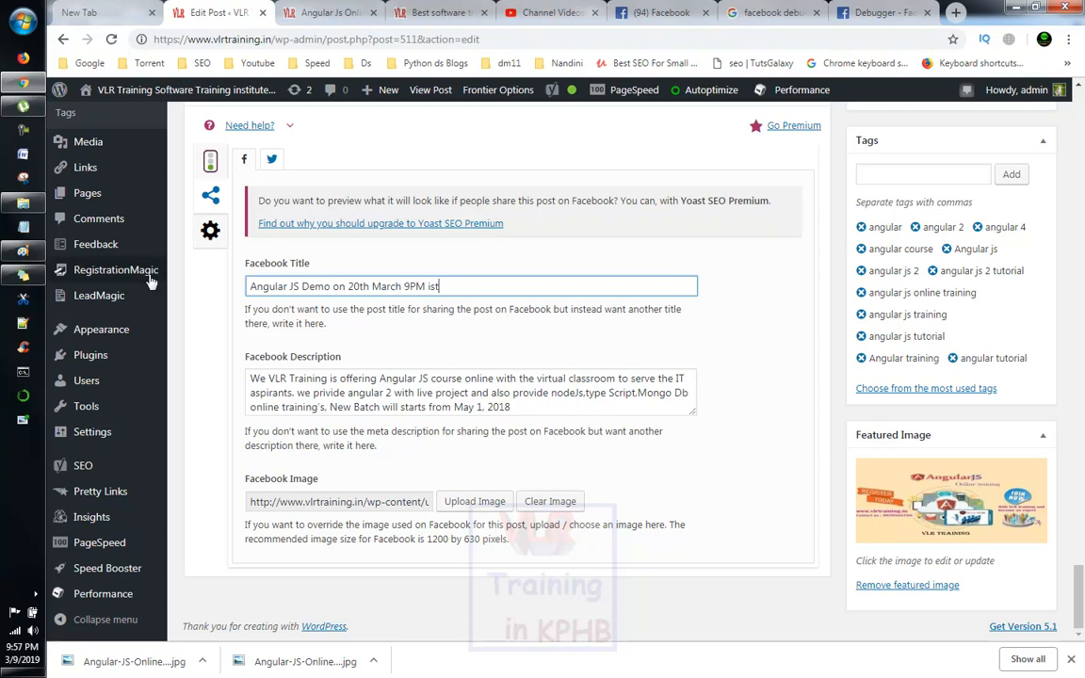
{"action": "left_click", "coordinate": [22, 249]}
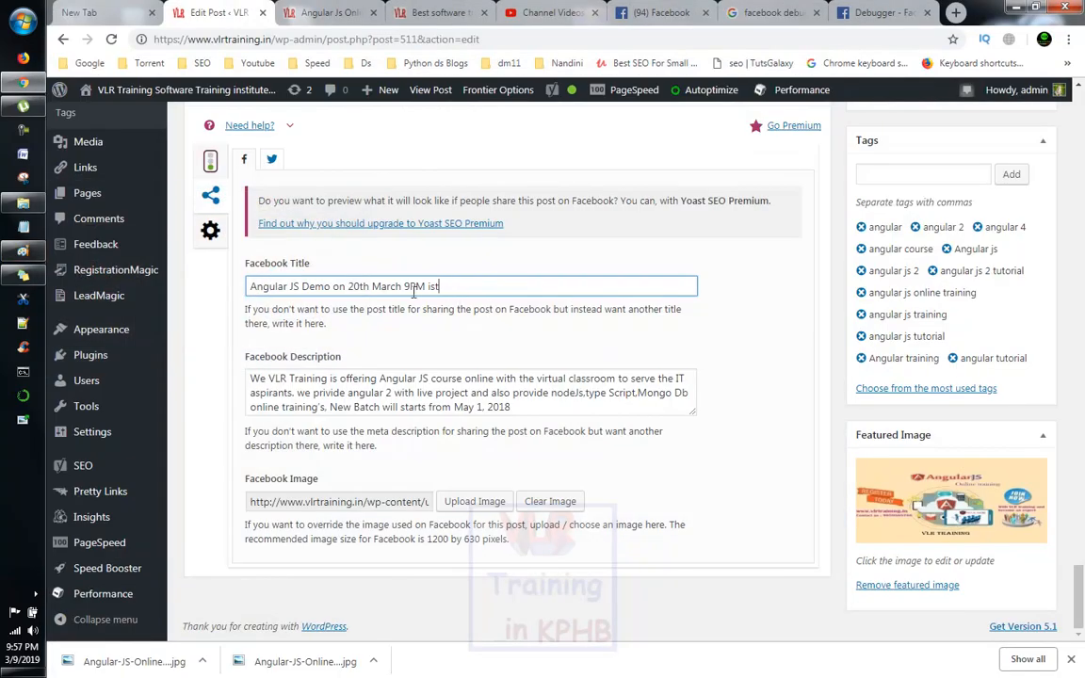
{"action": "key", "text": "BackSpace"}
{"action": "type", "text": "*"}
{"action": "left_click", "coordinate": [478, 407]}
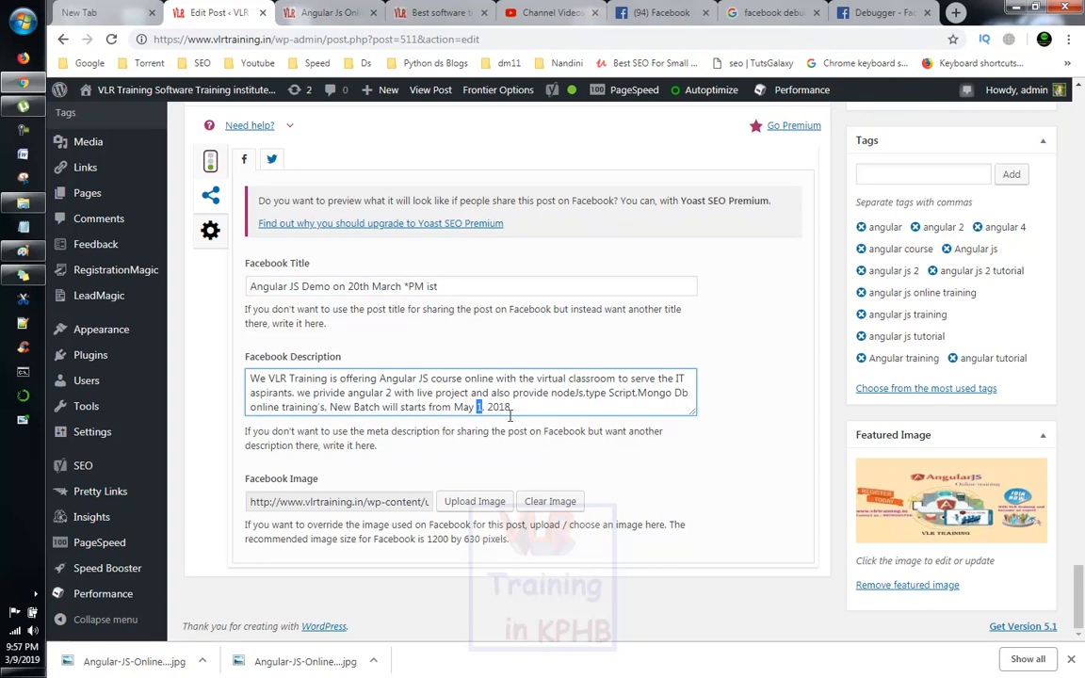
{"action": "type", "text": "0Th"}
Upload the Angular demo banner JPEG from the Desktop for the Facebook image.
{"action": "left_click", "coordinate": [476, 501]}
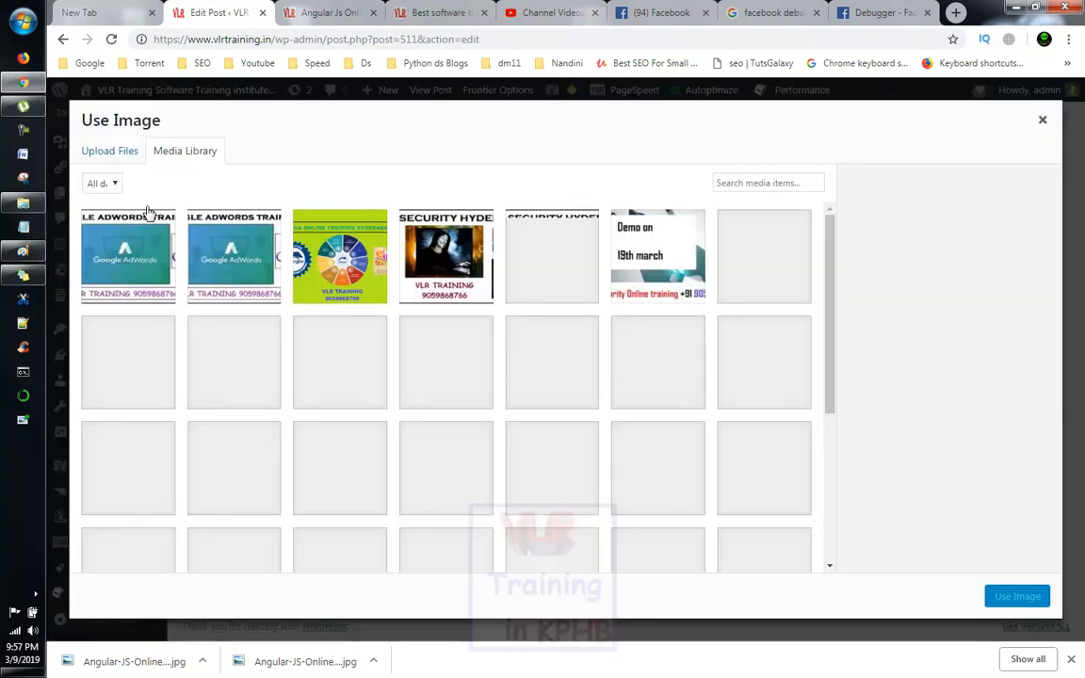
{"action": "left_click", "coordinate": [110, 150]}
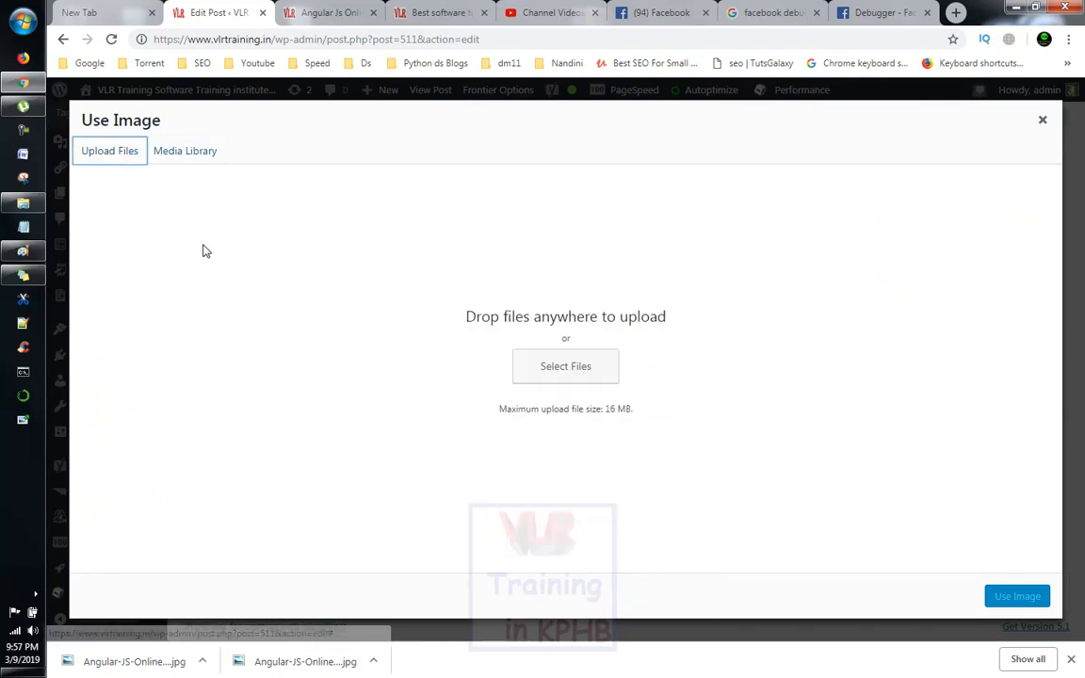
{"action": "left_click", "coordinate": [557, 364]}
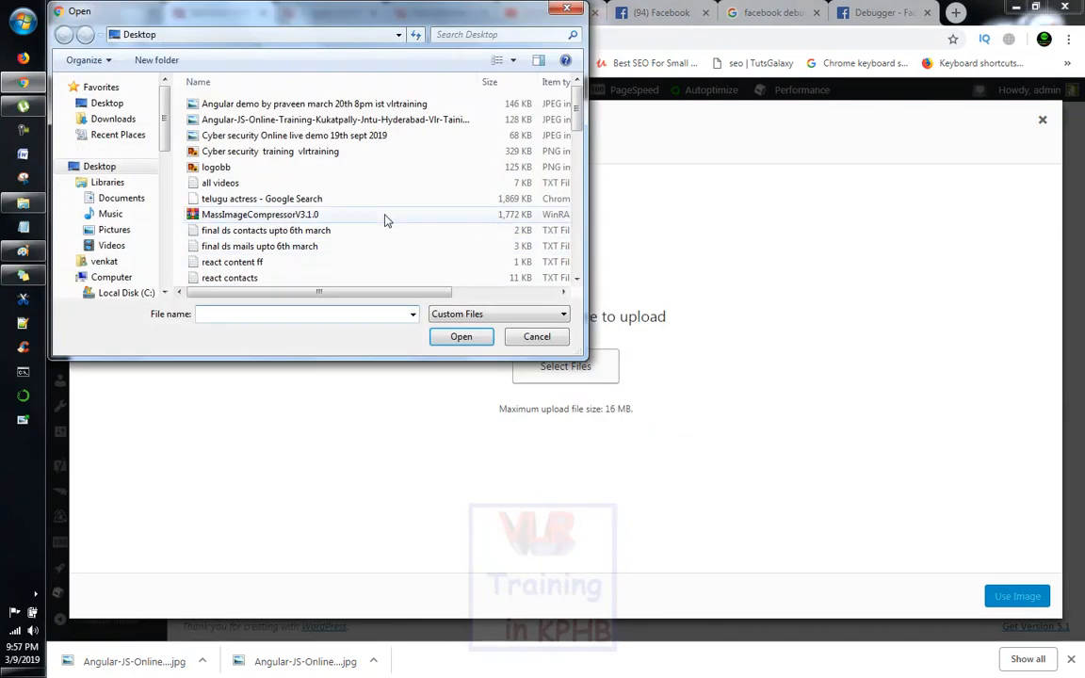
{"action": "double_click", "coordinate": [279, 104]}
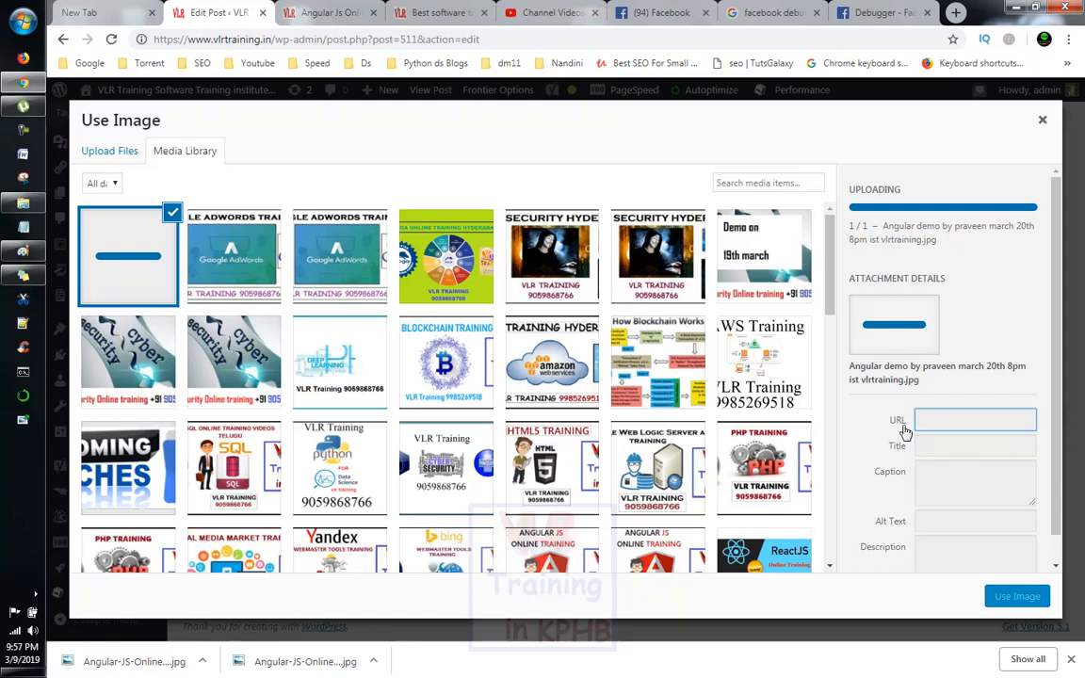
Copy the uploaded banner's title into its alt text and use the banner as the post's Facebook image.
{"action": "left_click", "coordinate": [953, 412]}
{"action": "key", "text": "ctrl+a"}
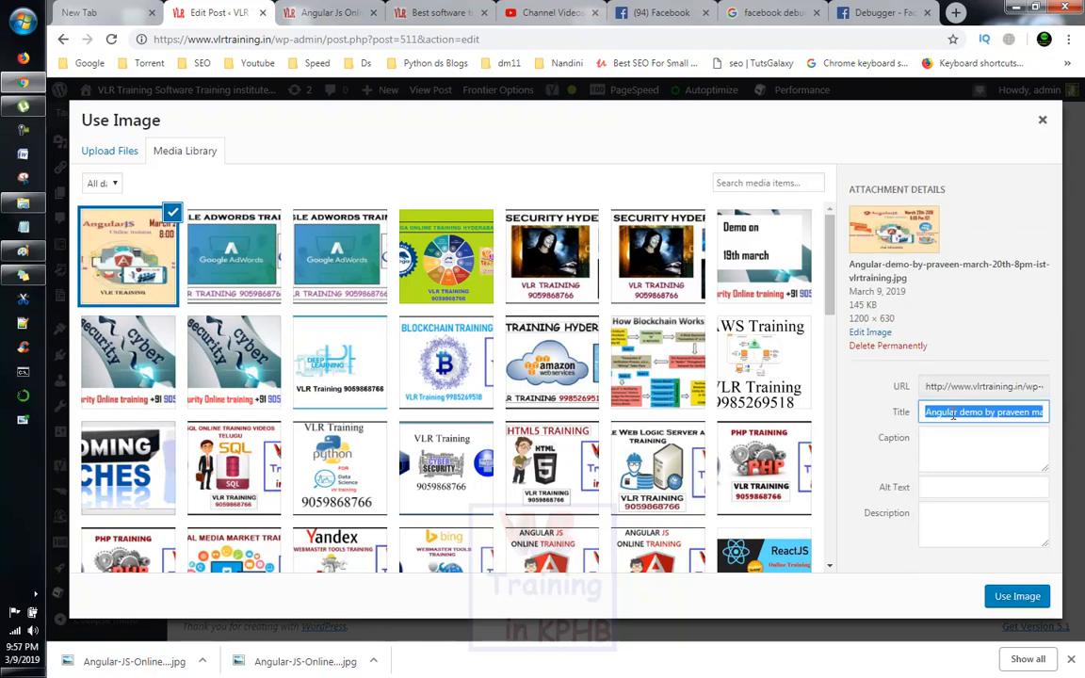
{"action": "left_click", "coordinate": [945, 487]}
{"action": "type", "text": "Angular demo by praveen march 20th 8pm ist vlrtraining"}
{"action": "left_click", "coordinate": [1000, 595]}
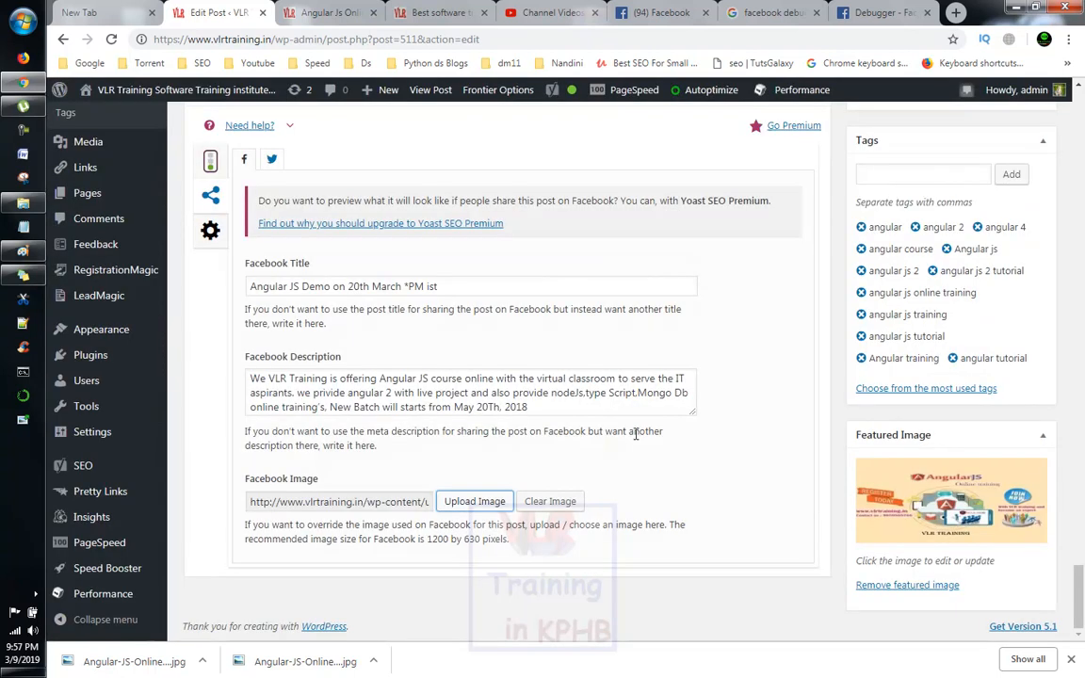
Correct the time in the Facebook title to 8PM and update the post.
{"action": "left_click", "coordinate": [407, 286]}
{"action": "type", "text": "8"}
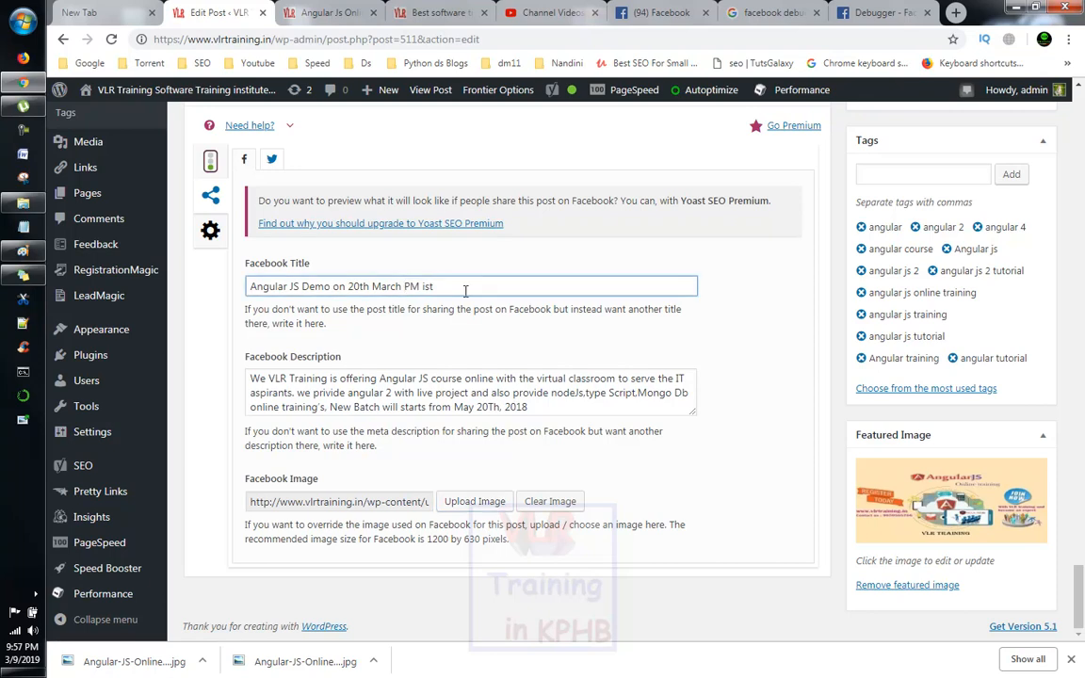
{"action": "scroll", "coordinate": [1017, 225], "scroll_direction": "up", "scroll_amount": 5}
{"action": "left_click", "coordinate": [1019, 329]}
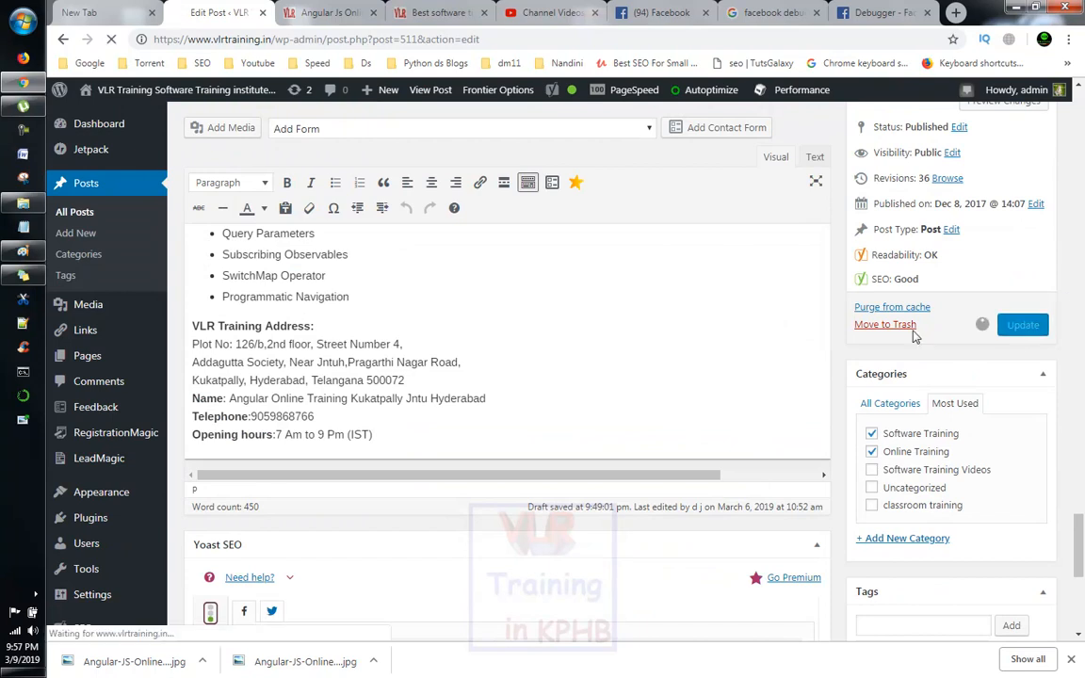
Open the updated post's permalink in a new browser tab and copy its URL.
{"action": "scroll", "coordinate": [738, 334], "scroll_direction": "up", "scroll_amount": 1}
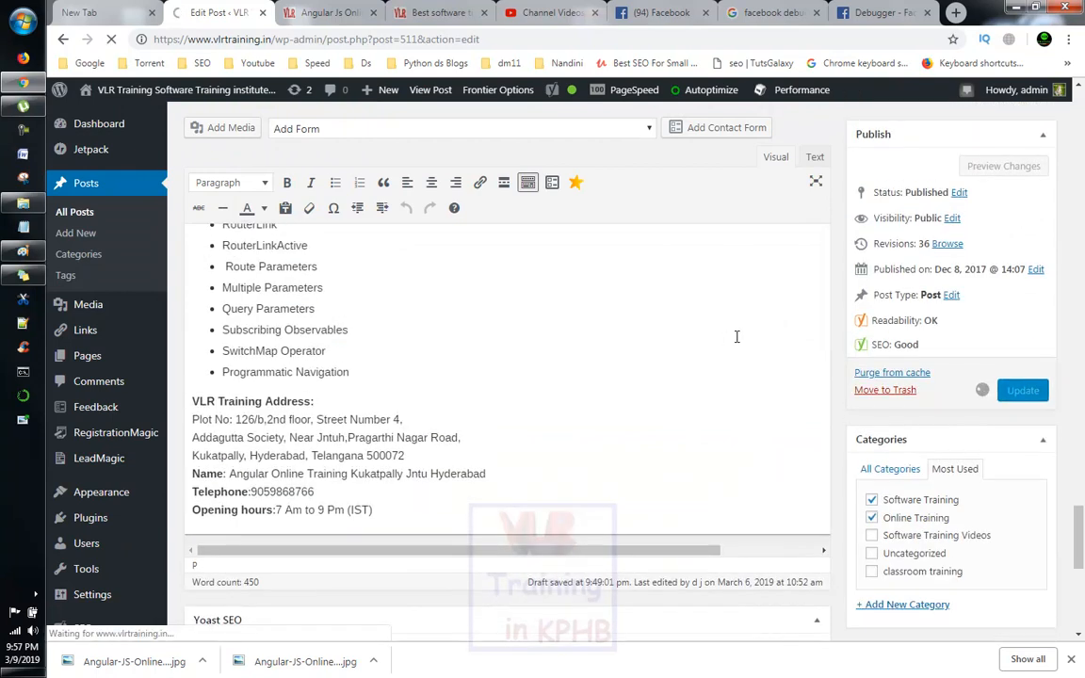
{"action": "scroll", "coordinate": [736, 336], "scroll_direction": "up", "scroll_amount": 3}
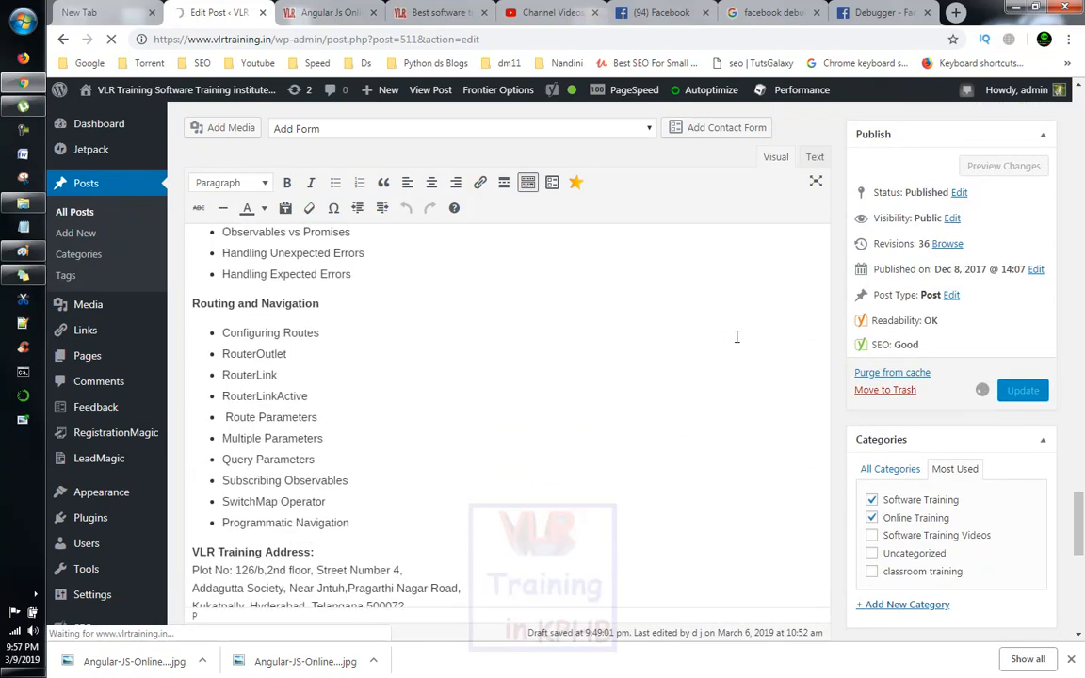
{"action": "scroll", "coordinate": [736, 336], "scroll_direction": "up", "scroll_amount": 3}
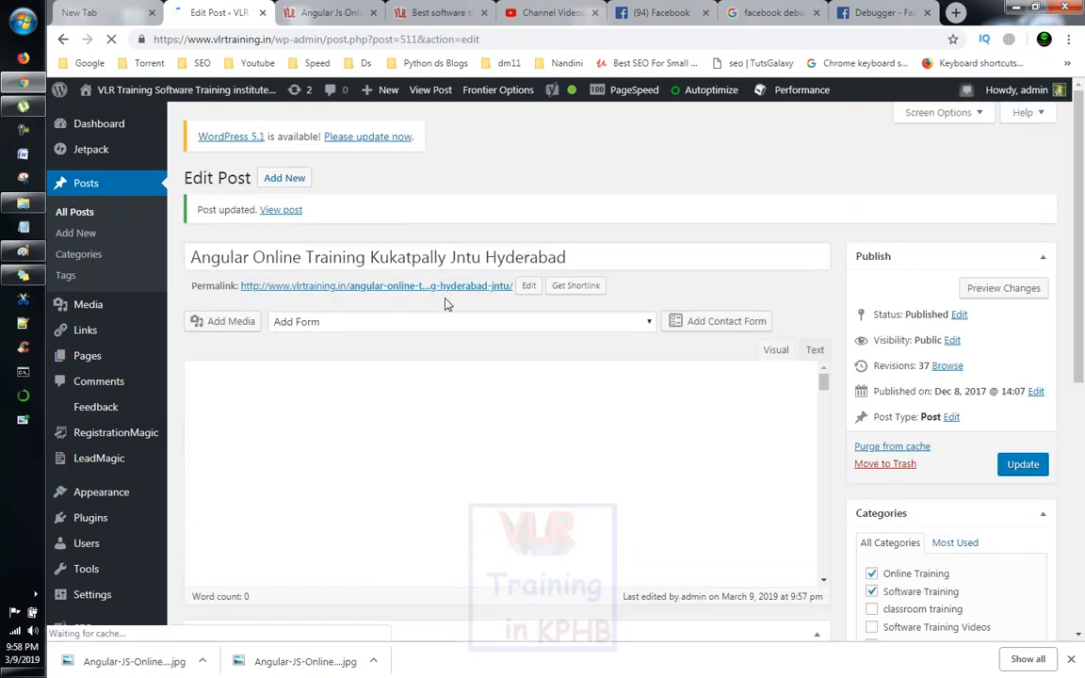
{"action": "right_click", "coordinate": [476, 286]}
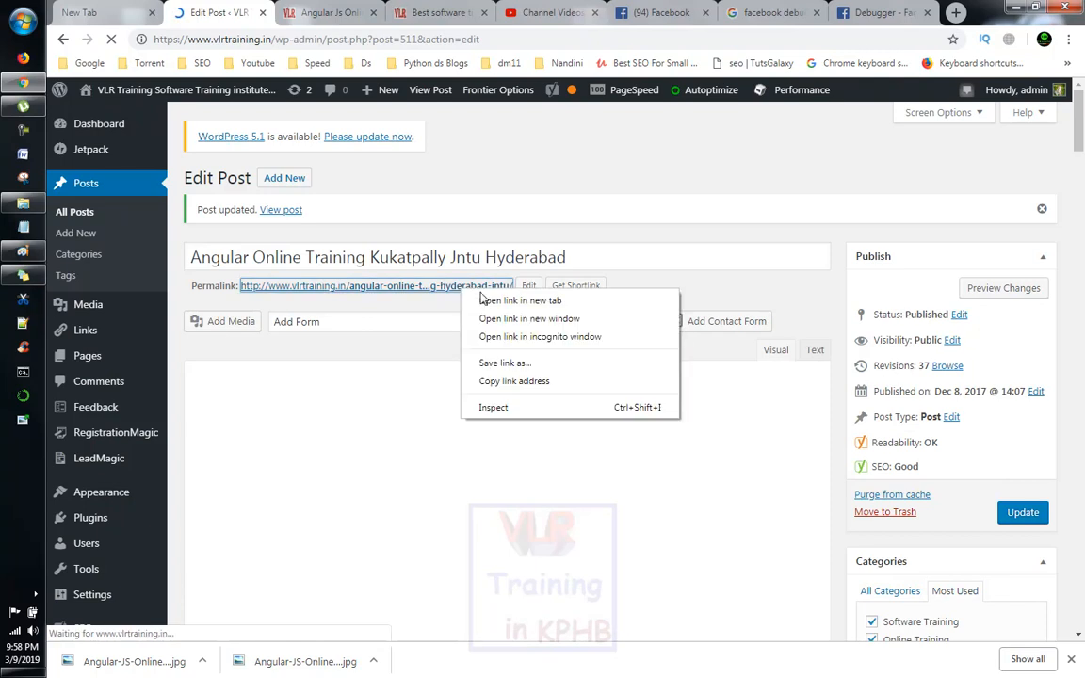
{"action": "left_click", "coordinate": [509, 299]}
{"action": "left_click", "coordinate": [295, 23]}
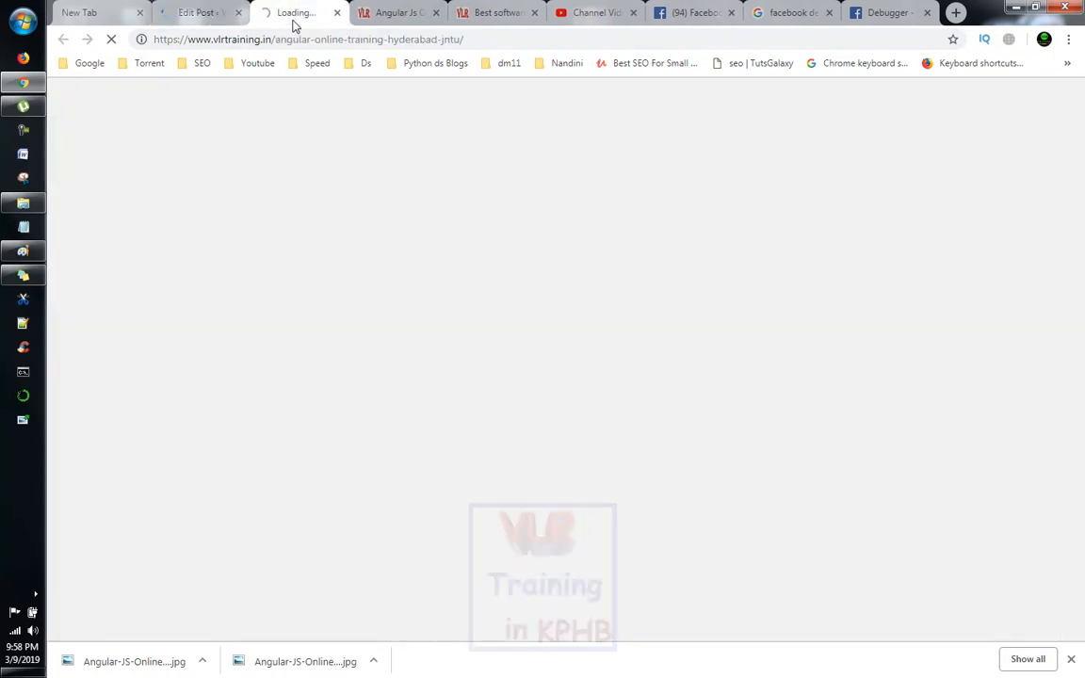
{"action": "left_click", "coordinate": [334, 47]}
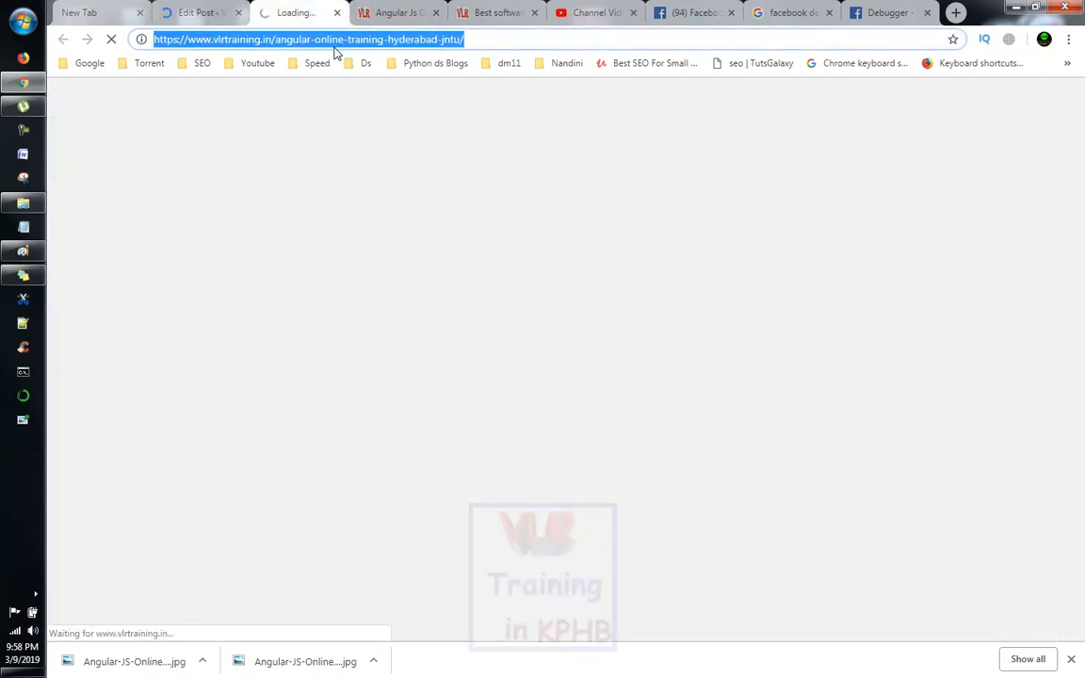
{"action": "right_click", "coordinate": [334, 48]}
{"action": "left_click", "coordinate": [362, 104]}
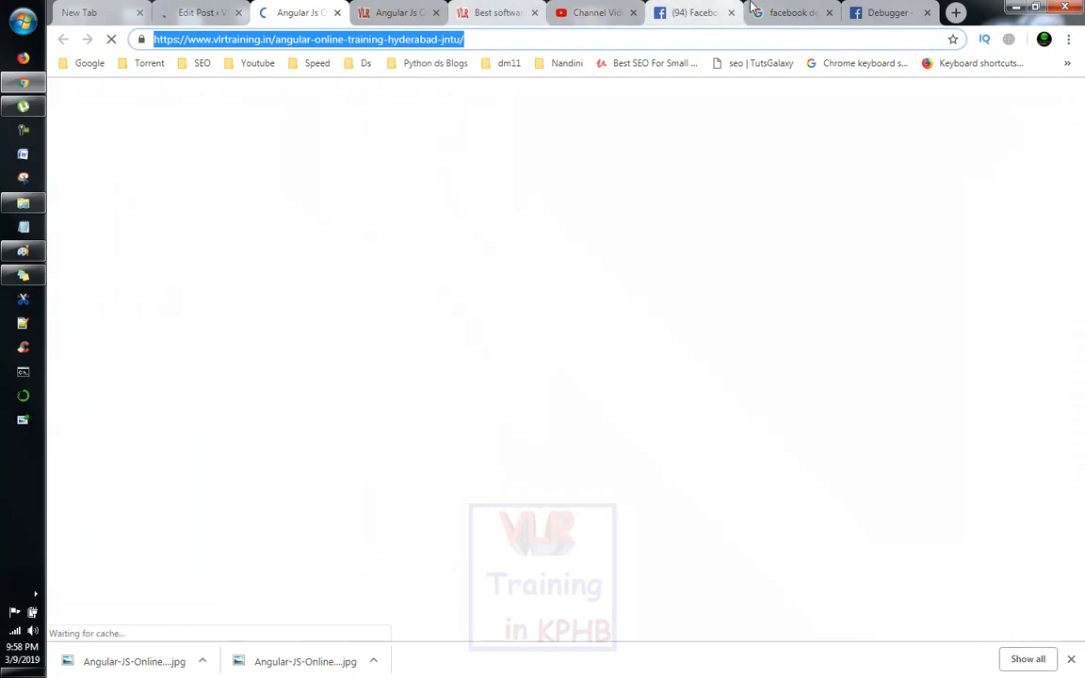
Paste the copied post URL into a new Facebook post to load its link preview.
{"action": "left_click", "coordinate": [680, 12]}
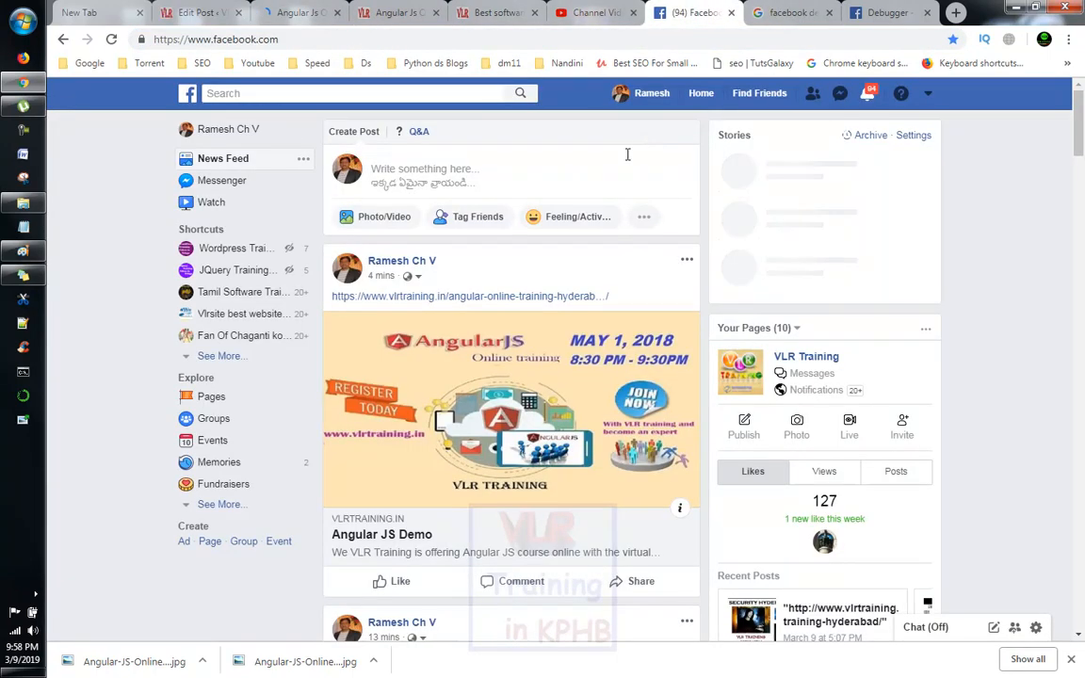
{"action": "left_click", "coordinate": [463, 179]}
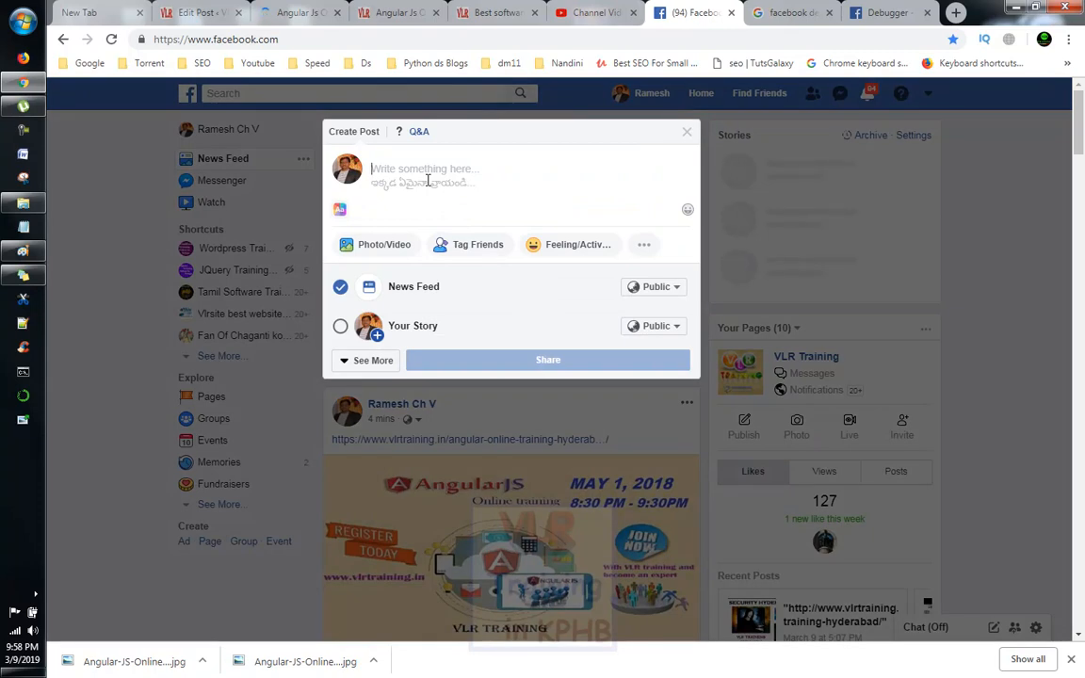
{"action": "key", "text": "ctrl+v"}
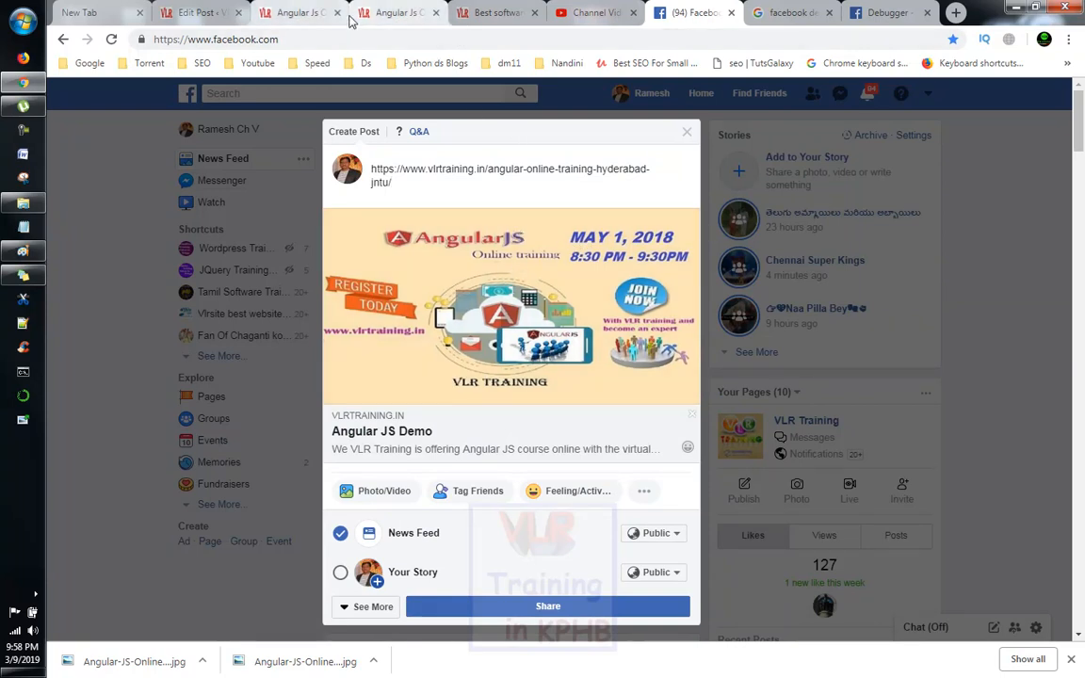
Examine the Open Graph title, description and image tags in the published Angular post's page source.
{"action": "left_click", "coordinate": [299, 12]}
{"action": "scroll", "coordinate": [474, 239], "scroll_direction": "down", "scroll_amount": 3}
{"action": "scroll", "coordinate": [473, 239], "scroll_direction": "up", "scroll_amount": 3}
{"action": "right_click", "coordinate": [473, 239]}
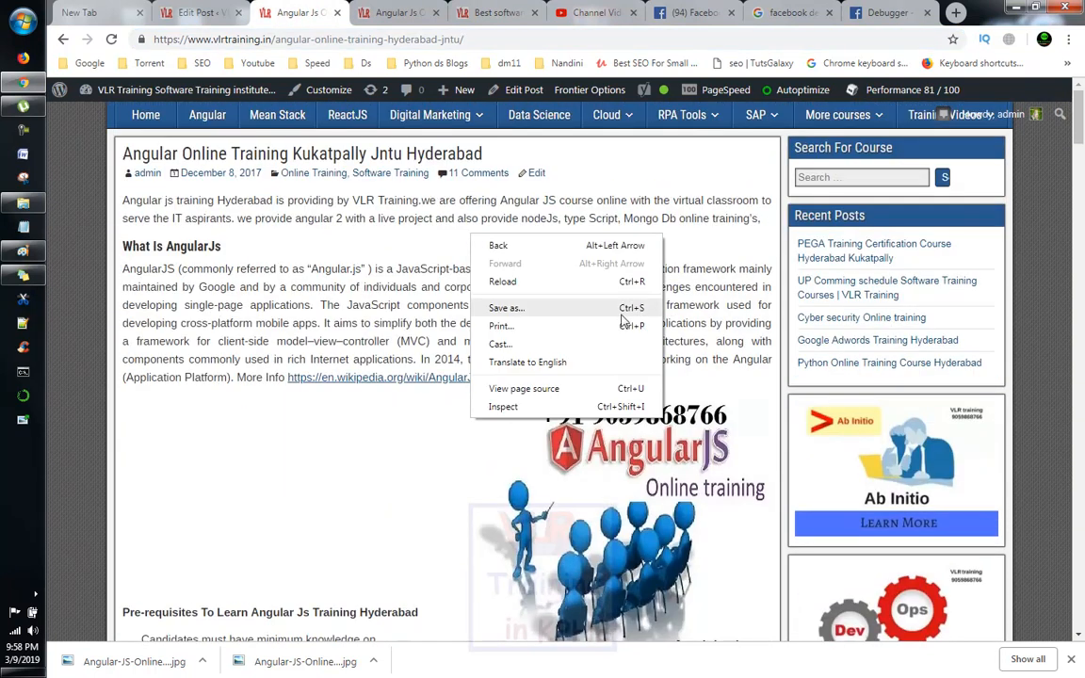
{"action": "left_click", "coordinate": [524, 388]}
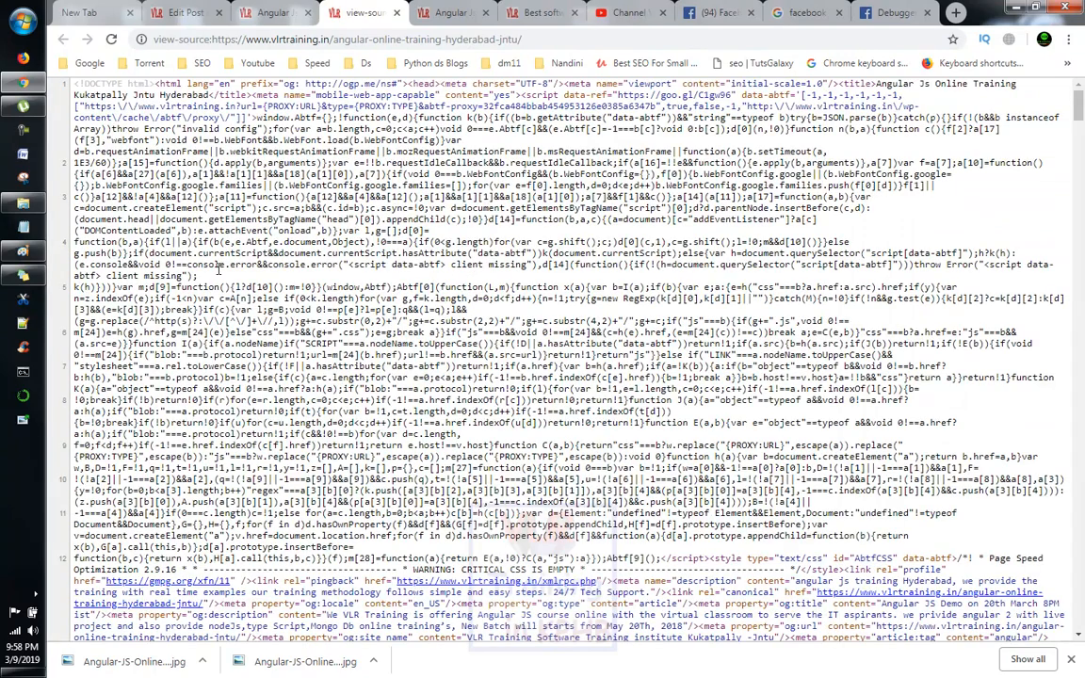
{"action": "scroll", "coordinate": [442, 297], "scroll_direction": "down", "scroll_amount": 5}
{"action": "scroll", "coordinate": [498, 334], "scroll_direction": "down", "scroll_amount": 5}
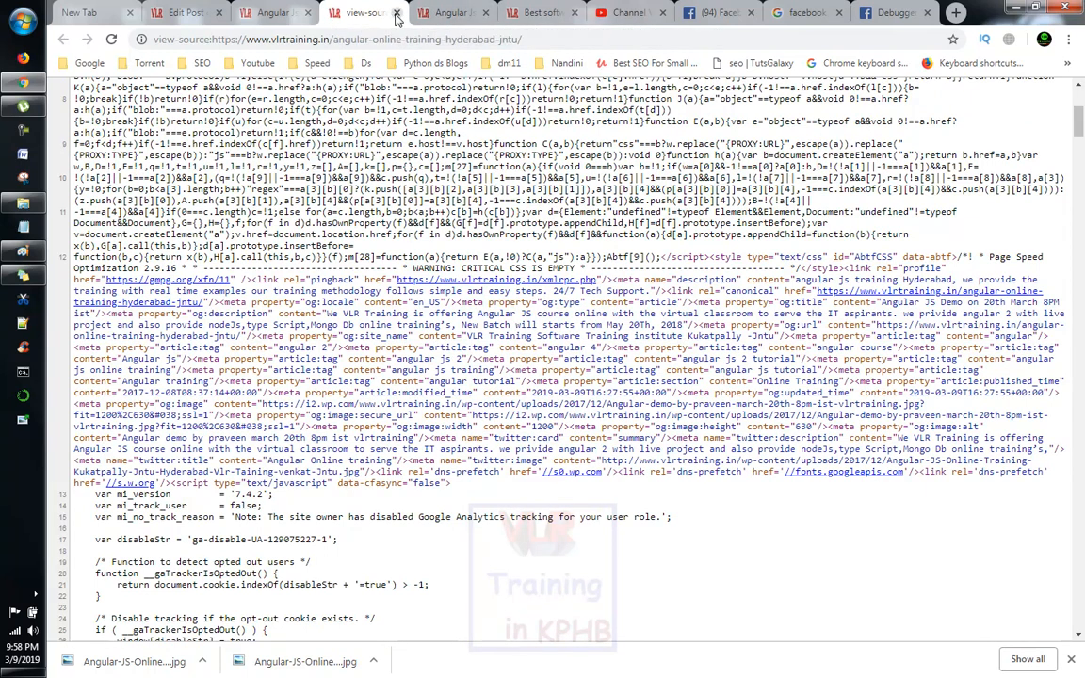
{"action": "left_click", "coordinate": [395, 14]}
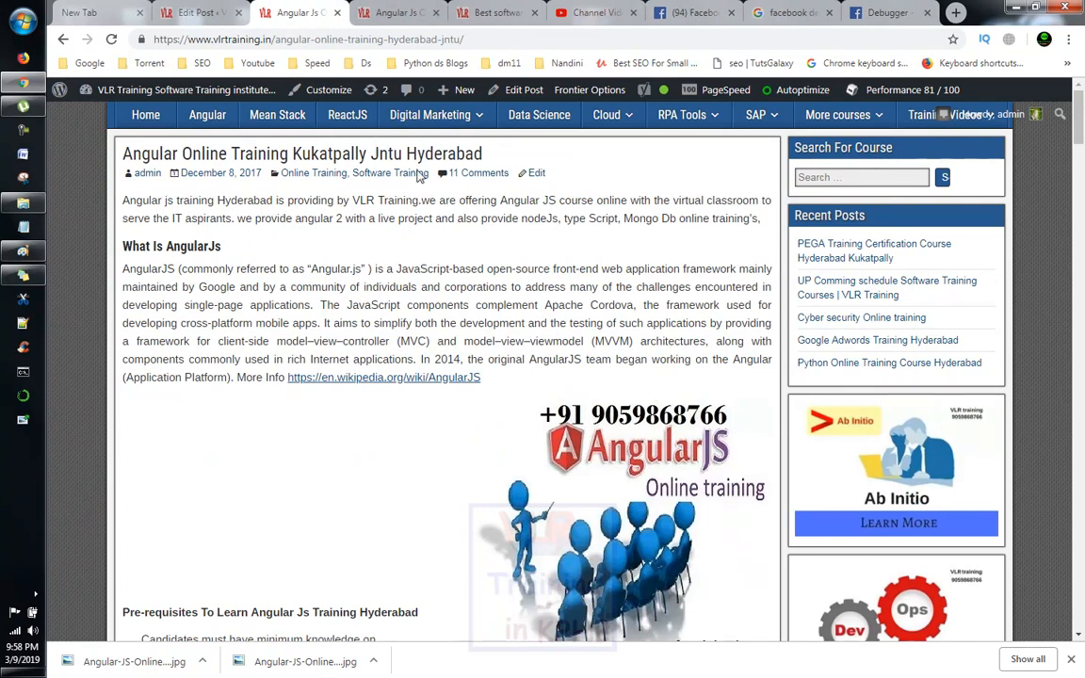
{"action": "scroll", "coordinate": [411, 218], "scroll_direction": "down", "scroll_amount": 6}
{"action": "scroll", "coordinate": [396, 276], "scroll_direction": "down", "scroll_amount": 18}
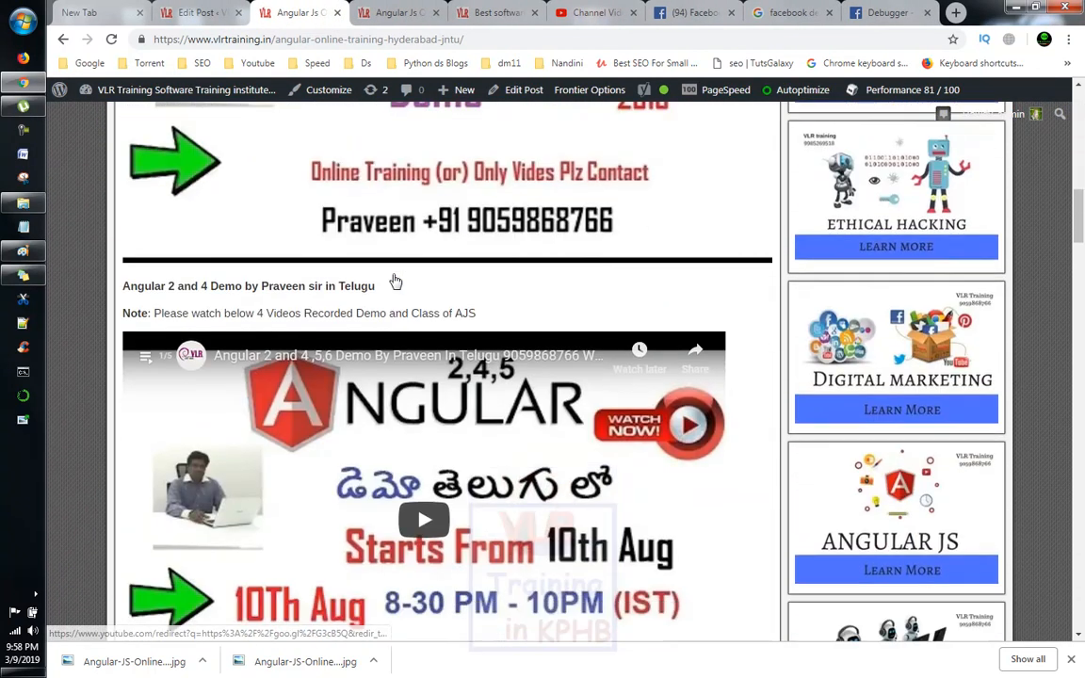
{"action": "scroll", "coordinate": [395, 283], "scroll_direction": "down", "scroll_amount": 2}
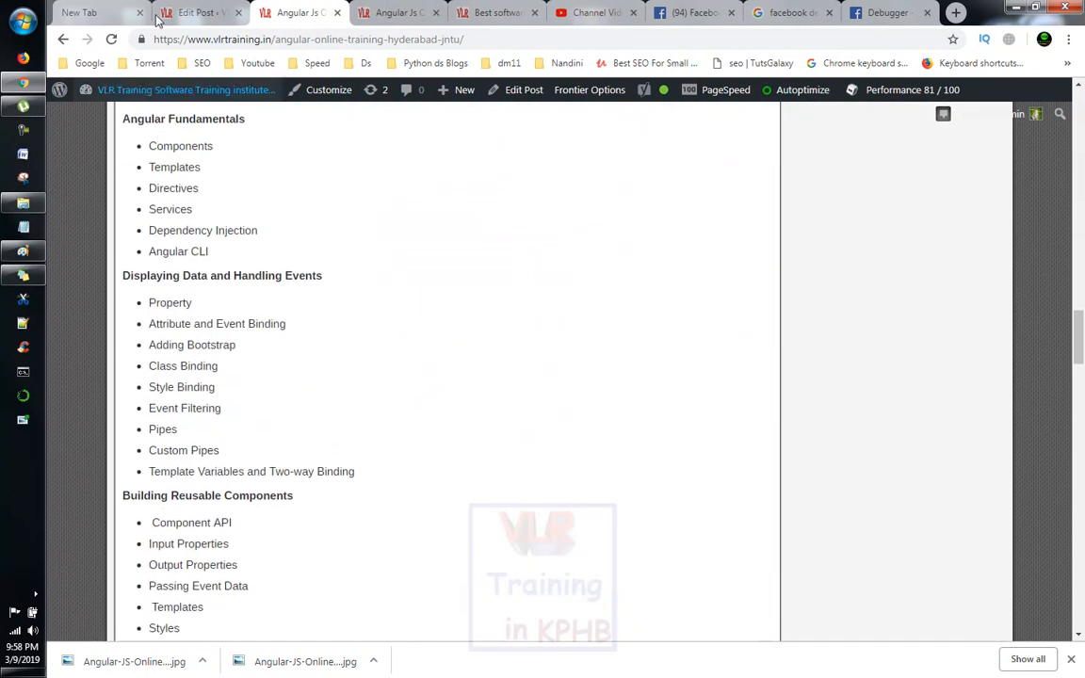
{"action": "left_click", "coordinate": [188, 13]}
{"action": "scroll", "coordinate": [440, 386], "scroll_direction": "down", "scroll_amount": 10}
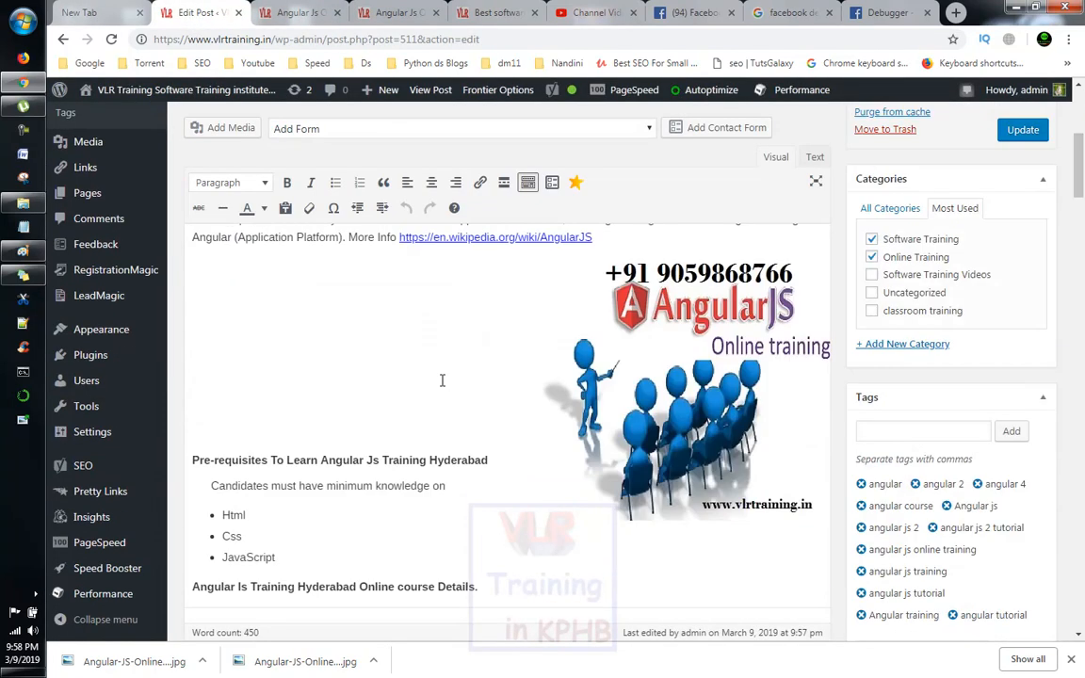
Switch to Facebook, close the post draft and delete the earlier shared Angular link post showing the May 1, 2018 banner.
{"action": "left_click", "coordinate": [659, 14]}
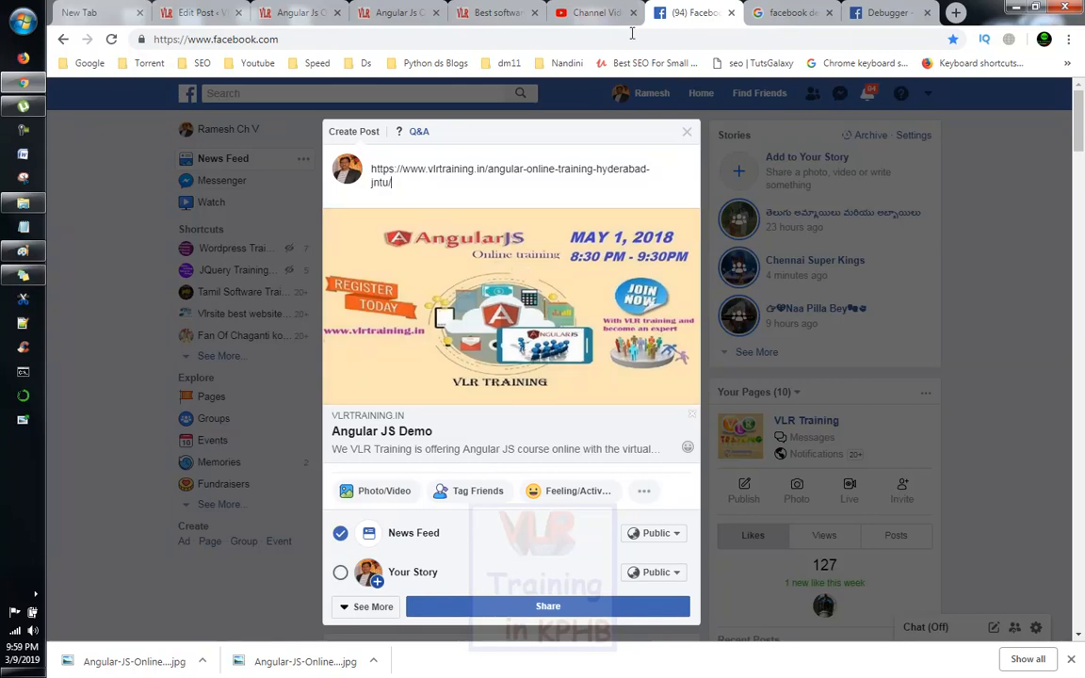
{"action": "left_click", "coordinate": [687, 131]}
{"action": "scroll", "coordinate": [721, 209], "scroll_direction": "up", "scroll_amount": 4}
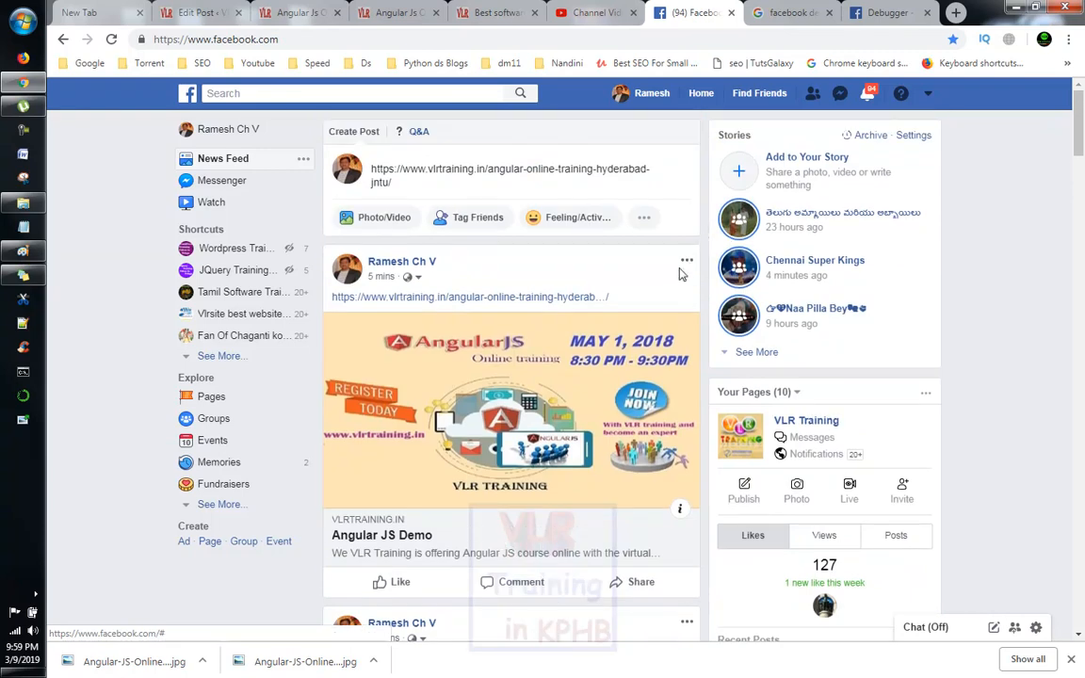
{"action": "left_click", "coordinate": [686, 260]}
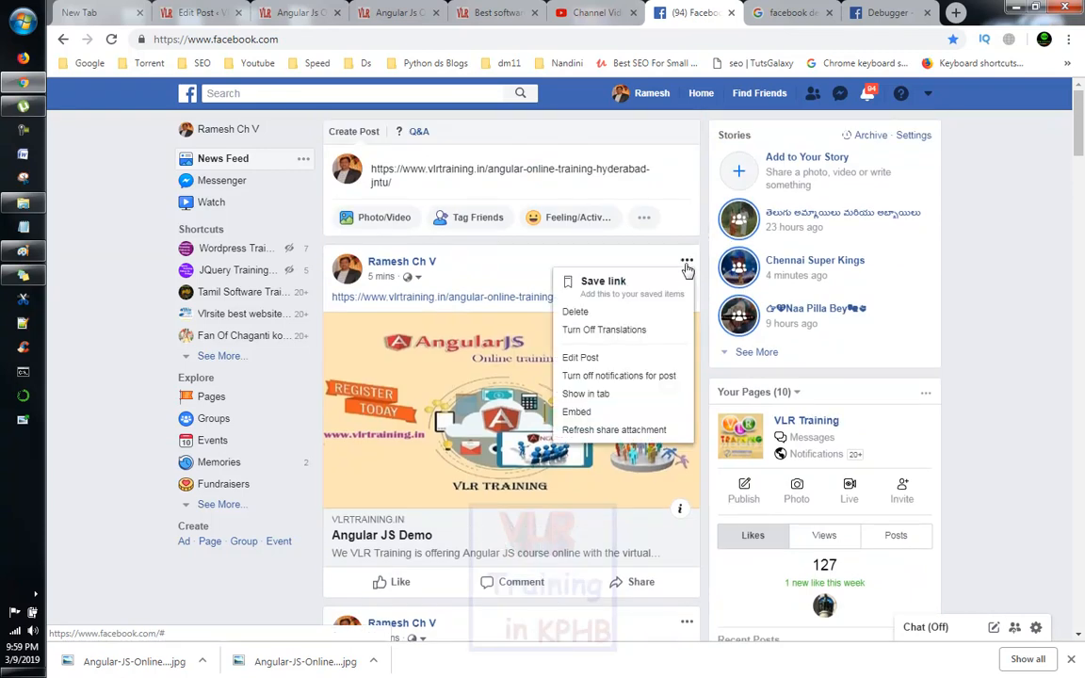
{"action": "left_click", "coordinate": [610, 312]}
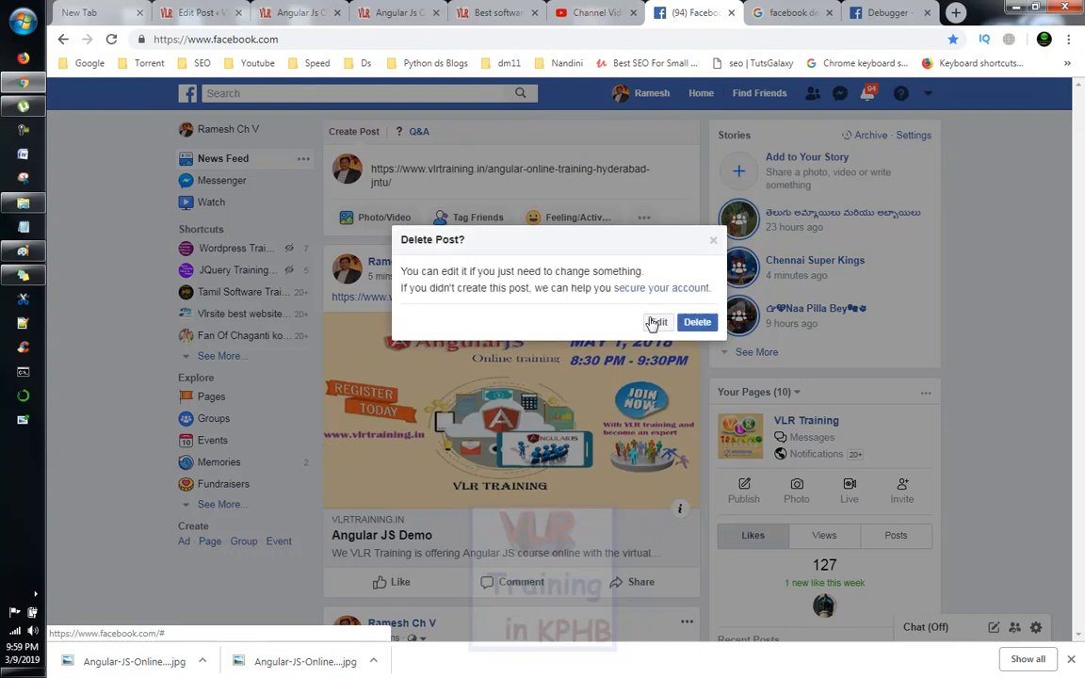
{"action": "left_click", "coordinate": [693, 328]}
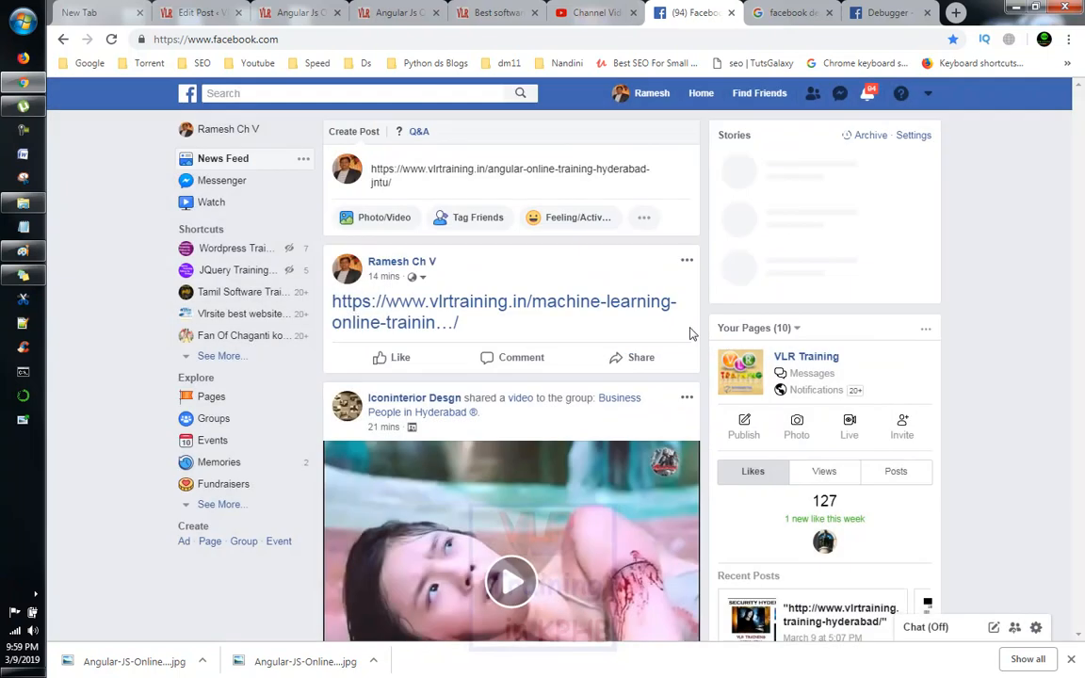
Reload the Facebook page, discarding the draft, and paste the Angular post's URL into a new post to check its link preview.
{"action": "right_click", "coordinate": [58, 177]}
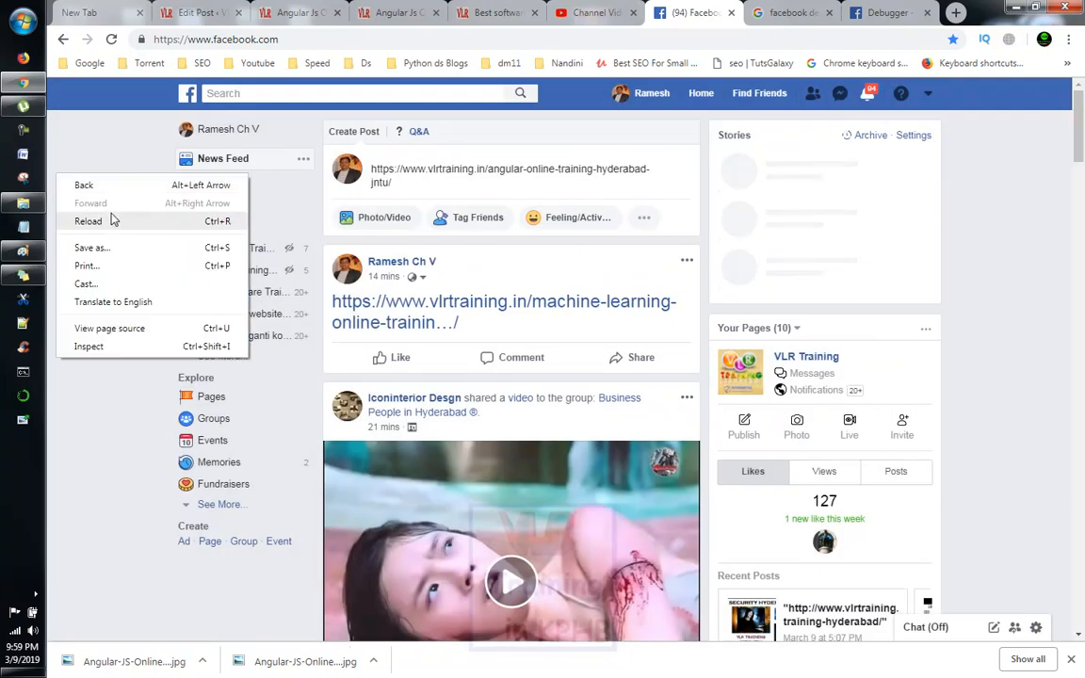
{"action": "left_click", "coordinate": [108, 219]}
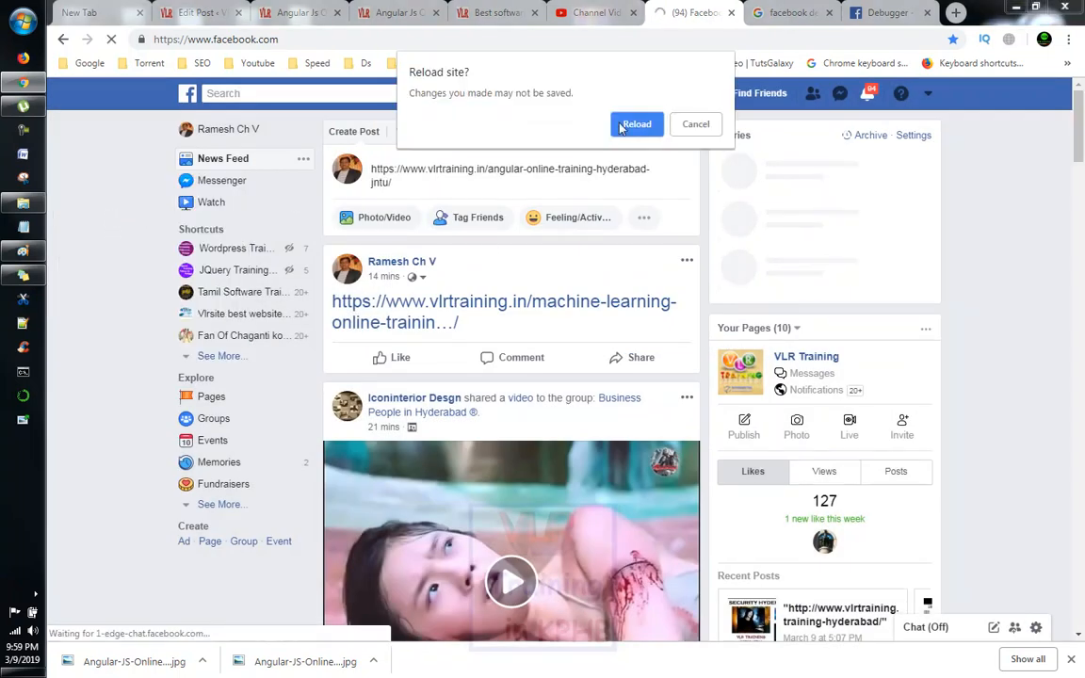
{"action": "left_click", "coordinate": [621, 125]}
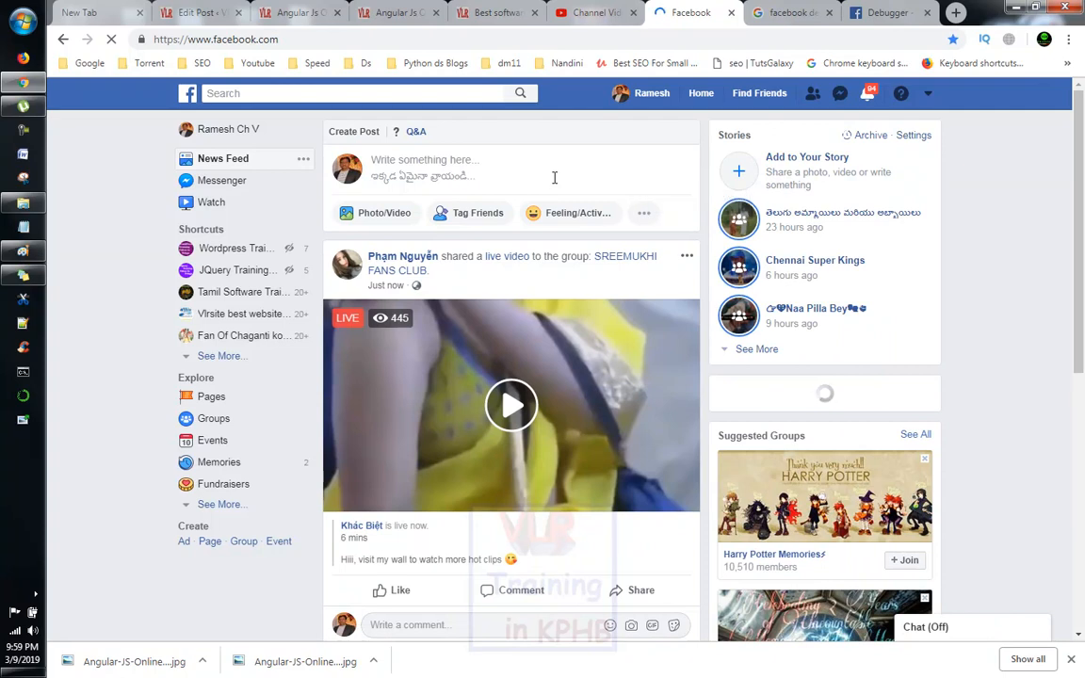
{"action": "left_click", "coordinate": [553, 177]}
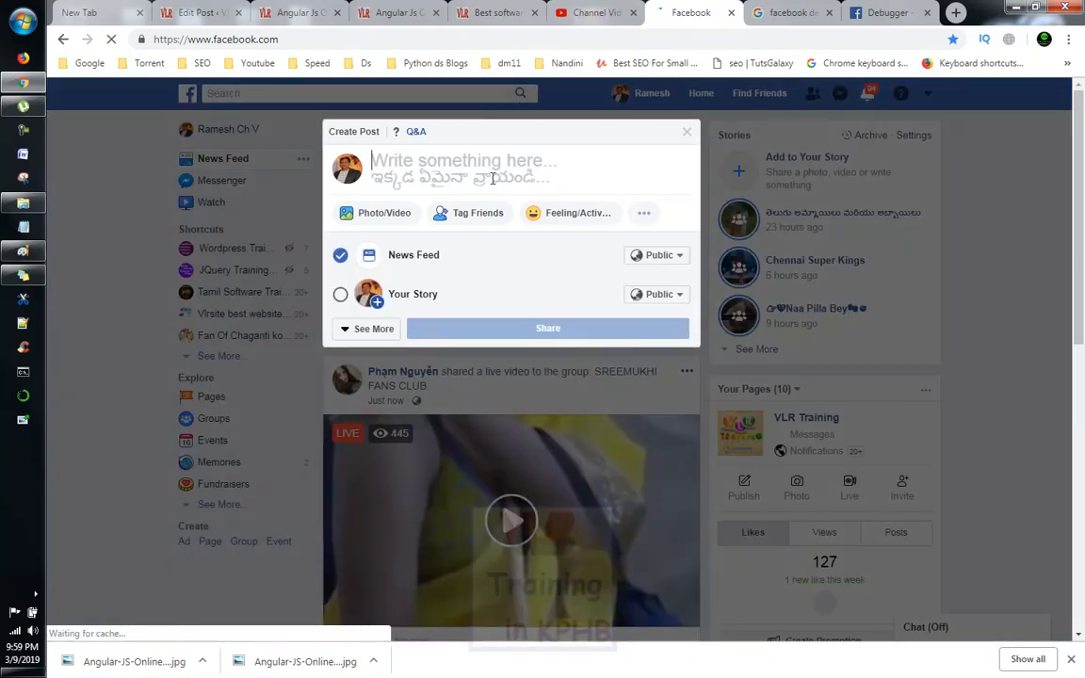
{"action": "key", "text": "ctrl+v"}
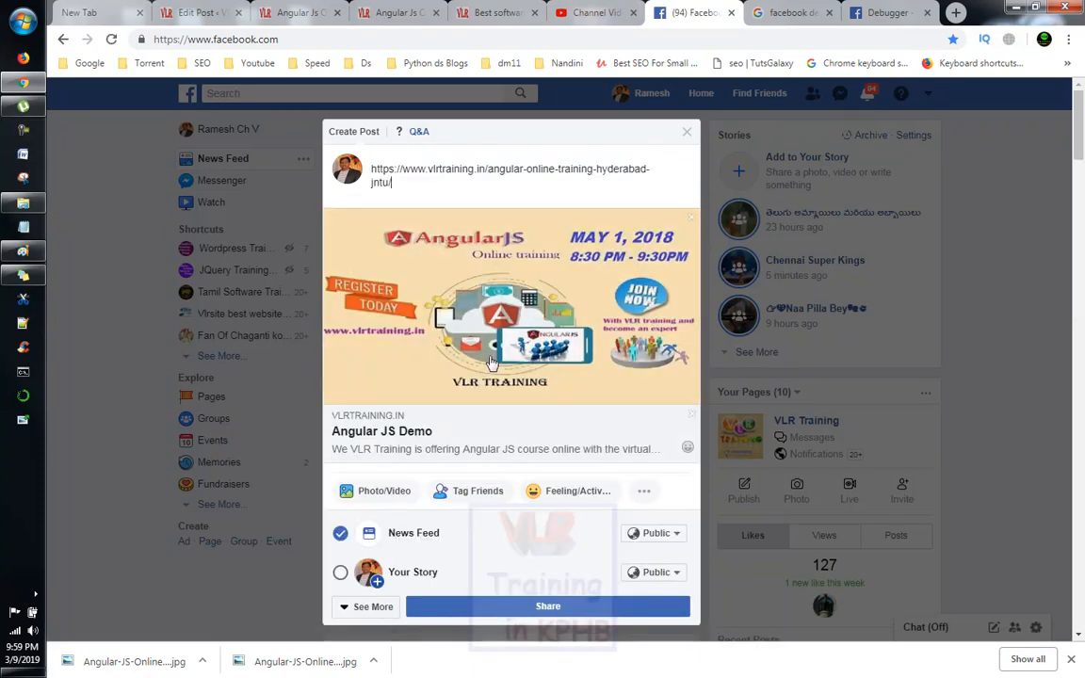
{"action": "scroll", "coordinate": [559, 262], "scroll_direction": "down", "scroll_amount": 1}
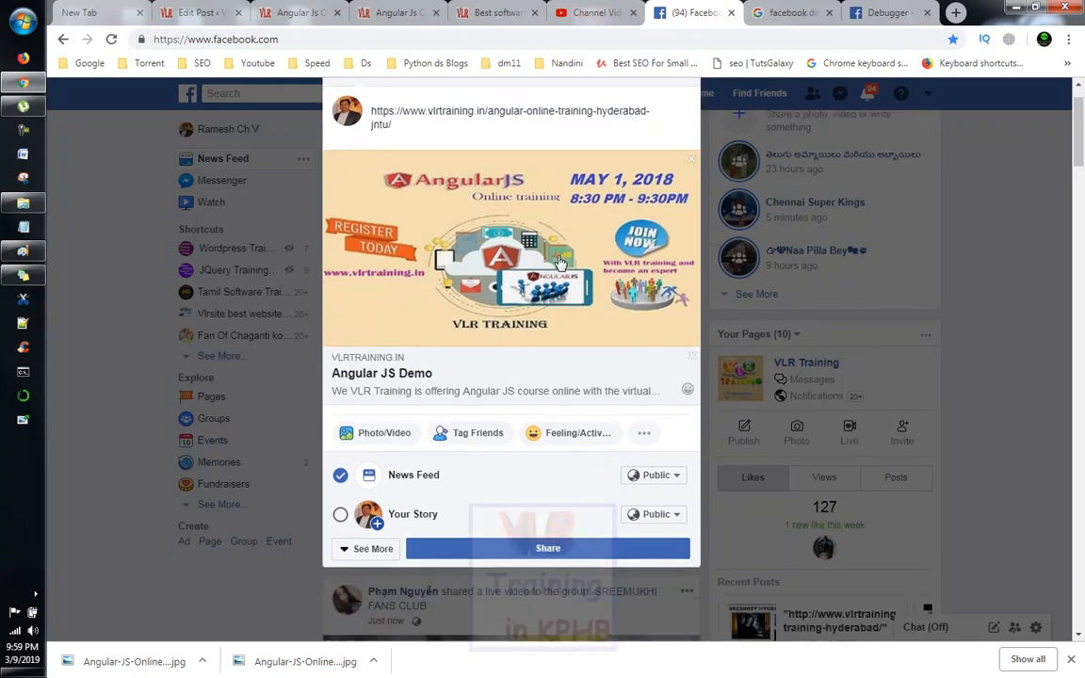
{"action": "scroll", "coordinate": [560, 262], "scroll_direction": "up", "scroll_amount": 1}
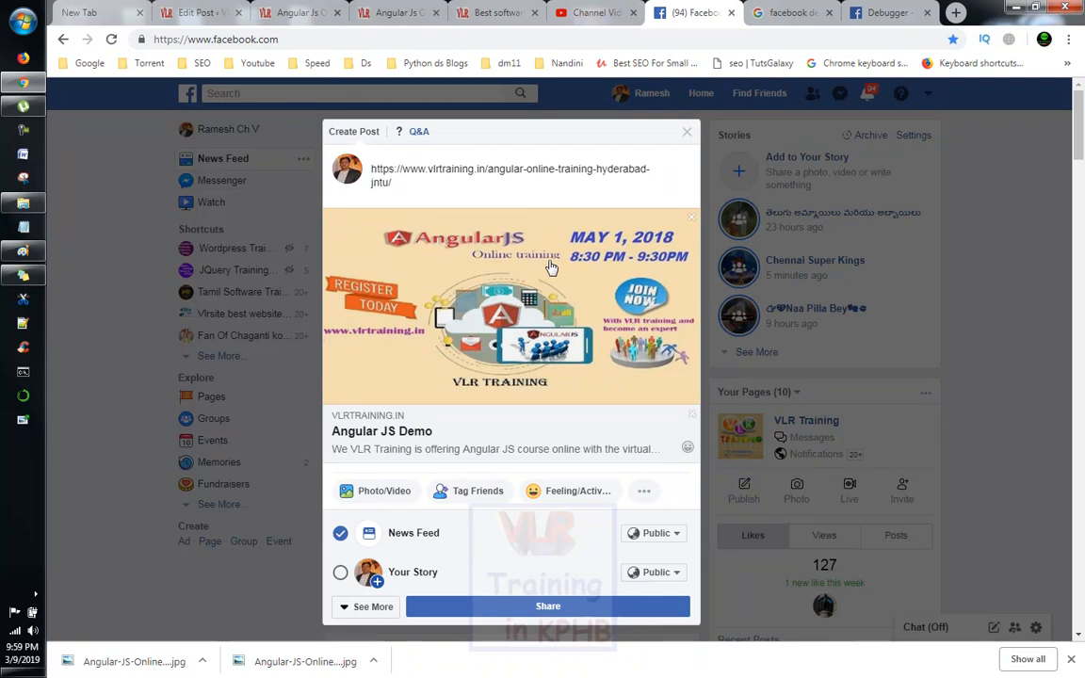
{"action": "scroll", "coordinate": [550, 268], "scroll_direction": "down", "scroll_amount": 1}
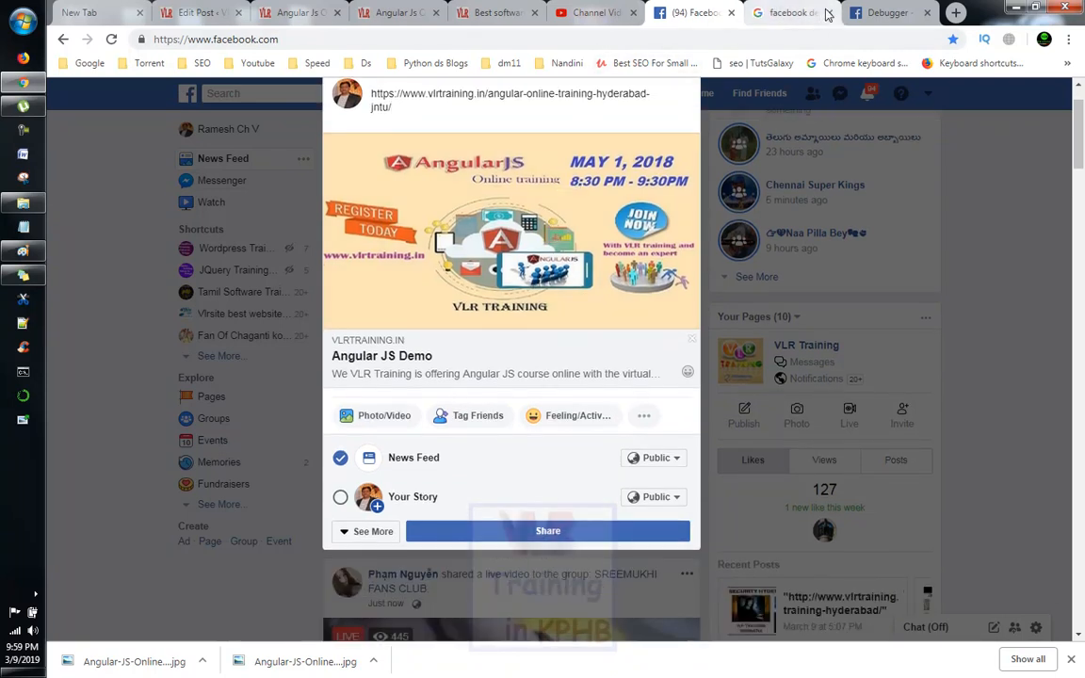
{"action": "left_click", "coordinate": [796, 14]}
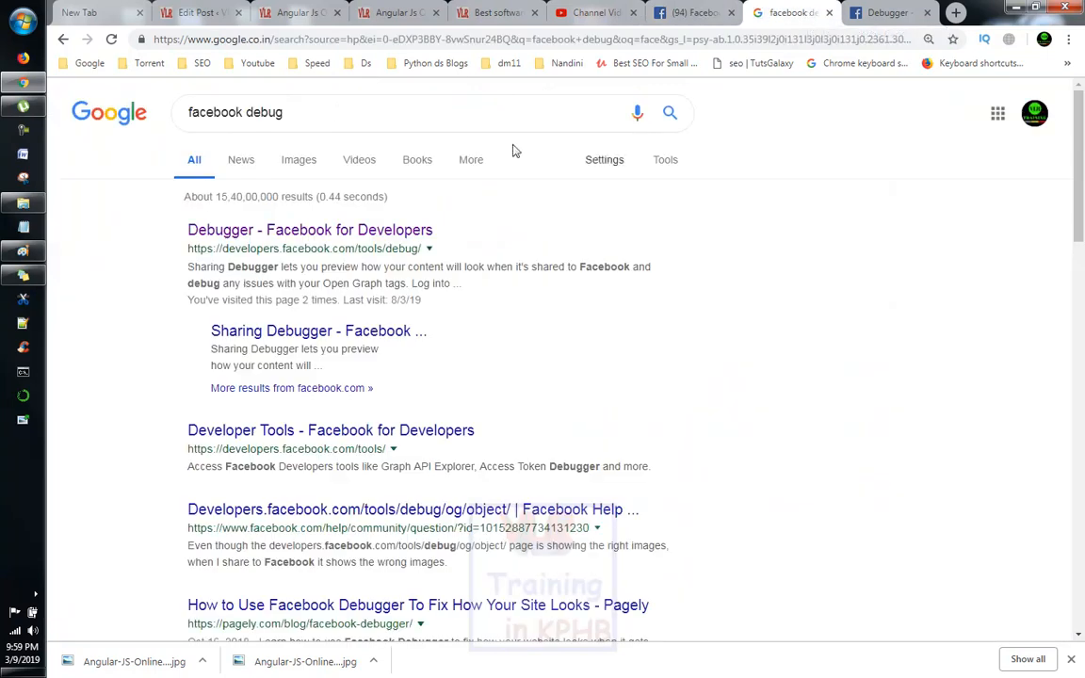
{"action": "left_click", "coordinate": [325, 111]}
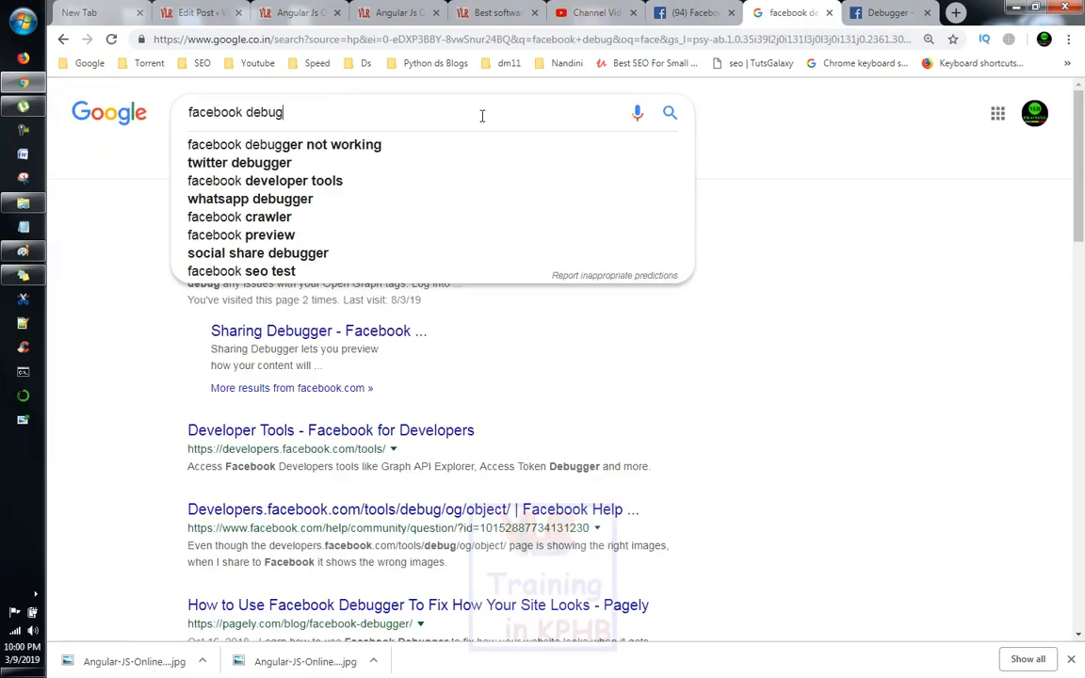
{"action": "left_click", "coordinate": [880, 12]}
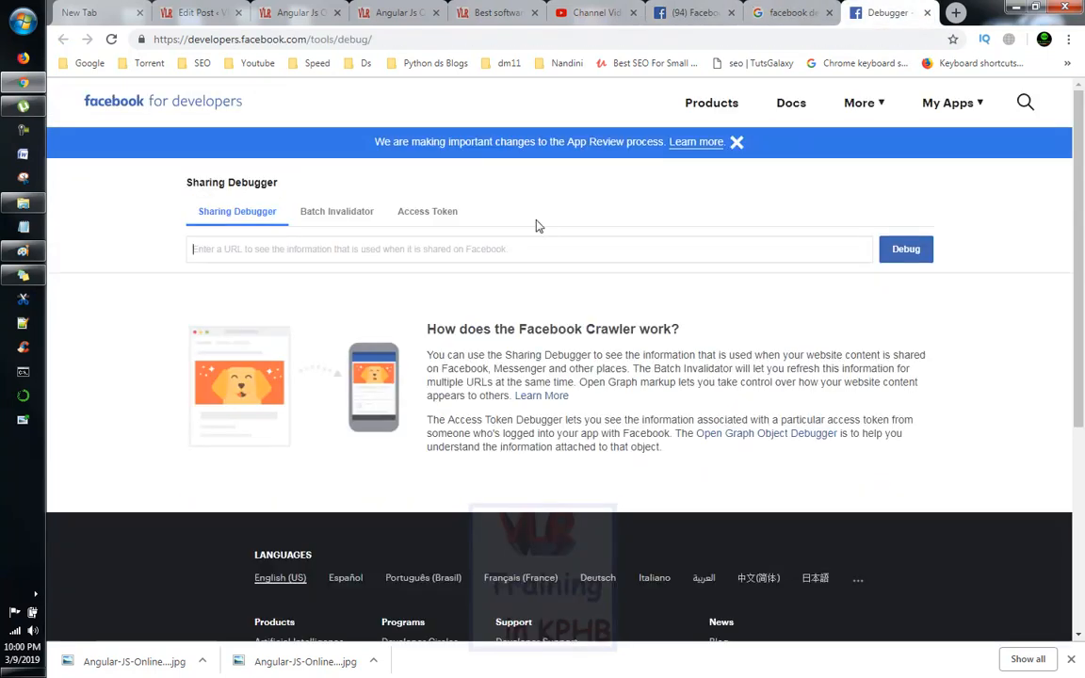
{"action": "left_click", "coordinate": [328, 245]}
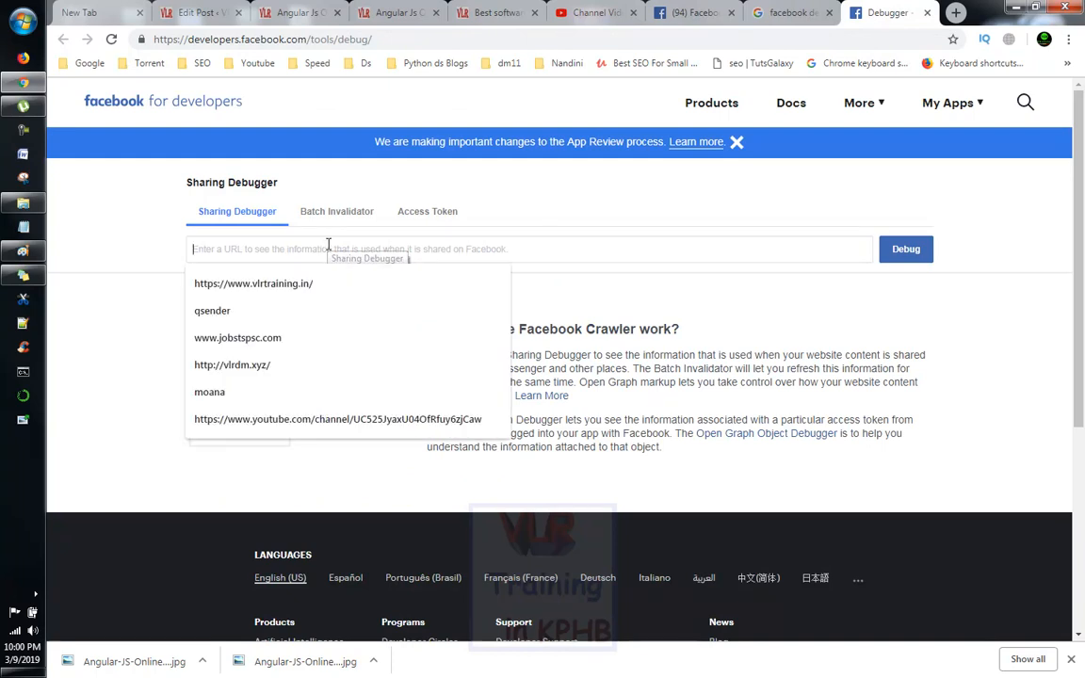
{"action": "type", "text": "https://www.vlrtraining.in/angular-online-training-hyderabad-jntu/"}
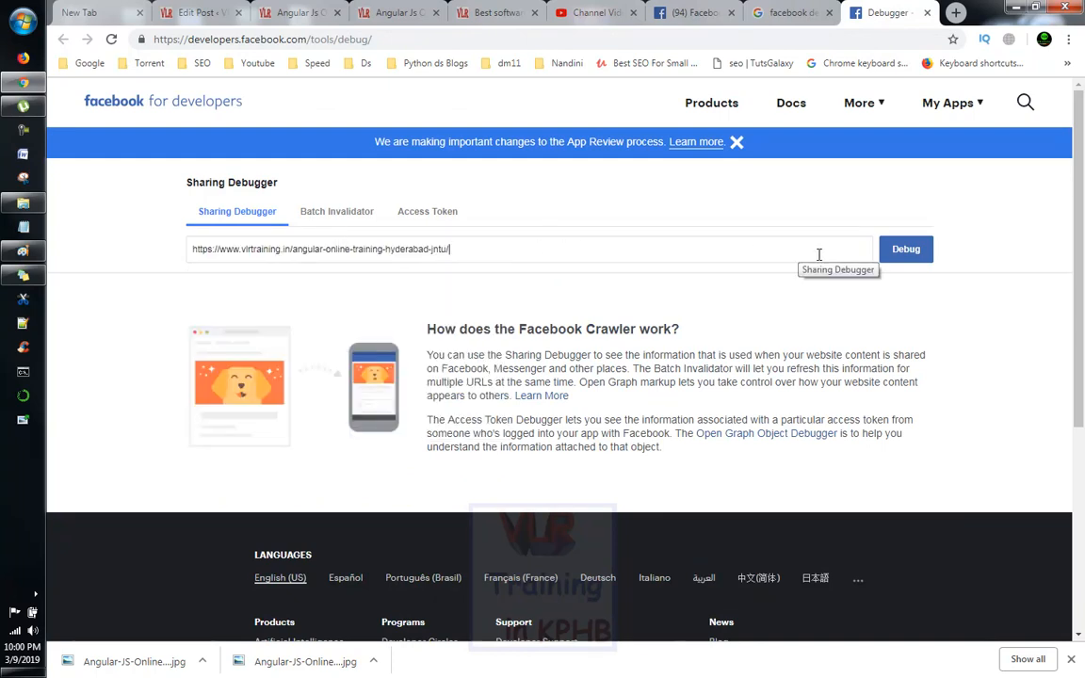
{"action": "left_click", "coordinate": [894, 255]}
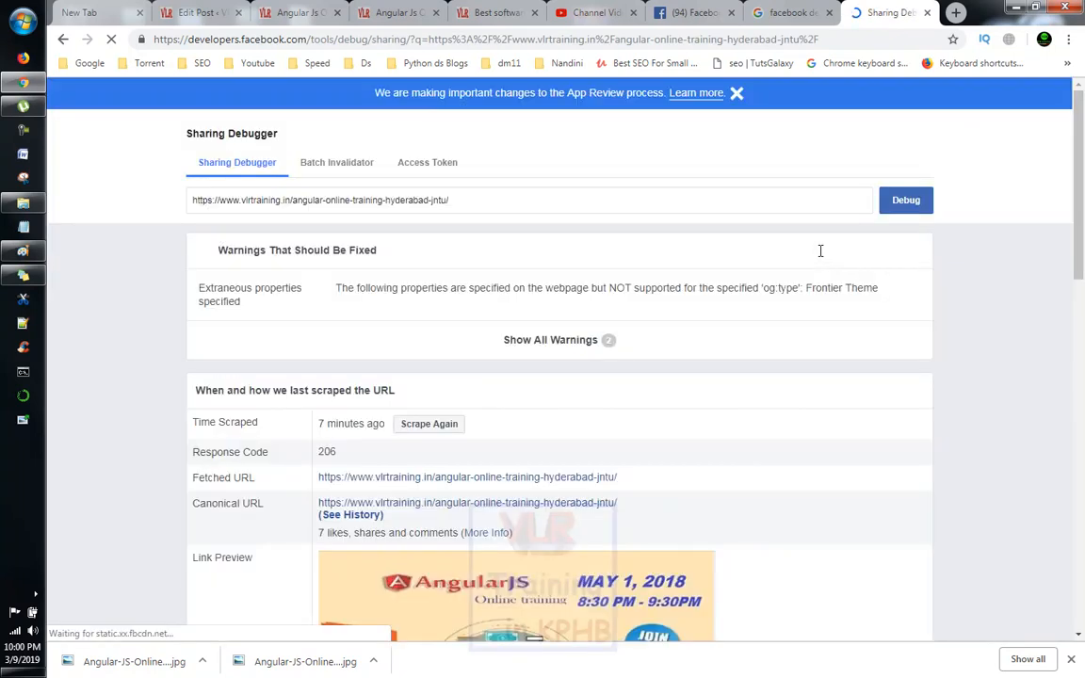
Review the scraped Open Graph properties, expand all warnings, and have the debugger scrape the URL again twice to refresh the link preview.
{"action": "scroll", "coordinate": [819, 250], "scroll_direction": "down", "scroll_amount": 3}
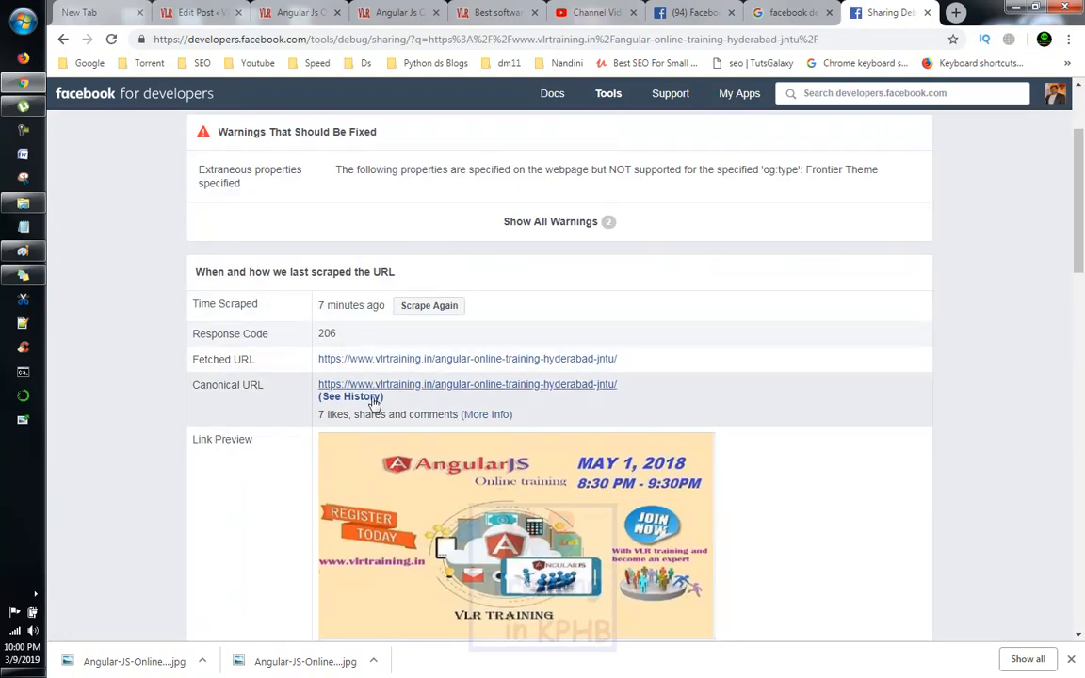
{"action": "scroll", "coordinate": [588, 395], "scroll_direction": "down", "scroll_amount": 2}
{"action": "scroll", "coordinate": [588, 395], "scroll_direction": "down", "scroll_amount": 4}
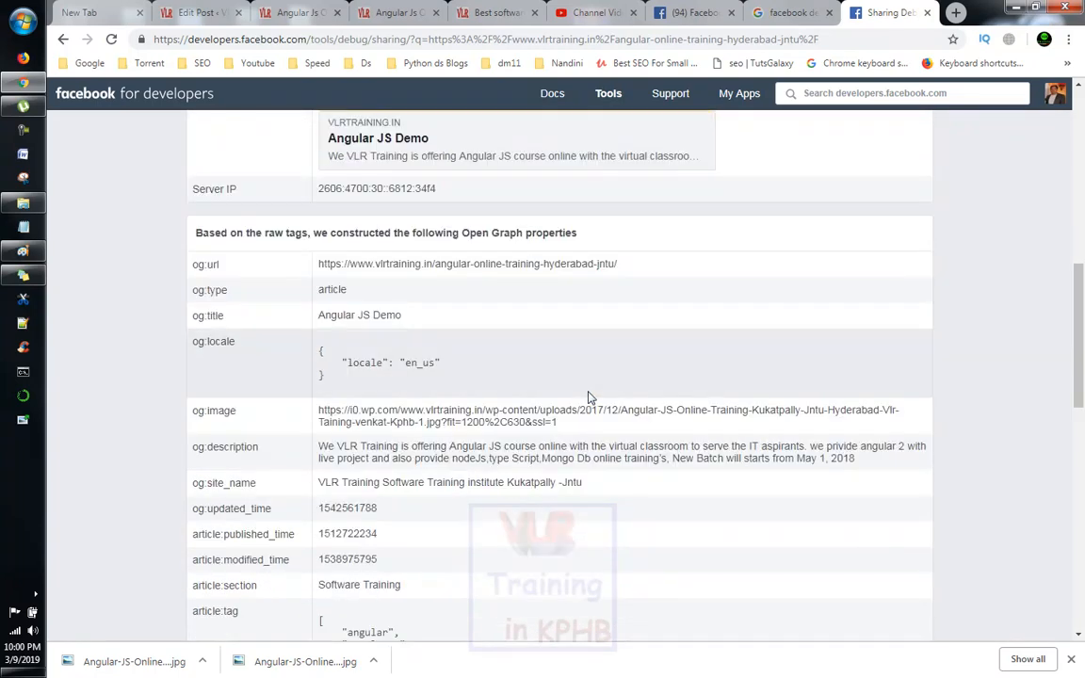
{"action": "scroll", "coordinate": [589, 395], "scroll_direction": "up", "scroll_amount": 5}
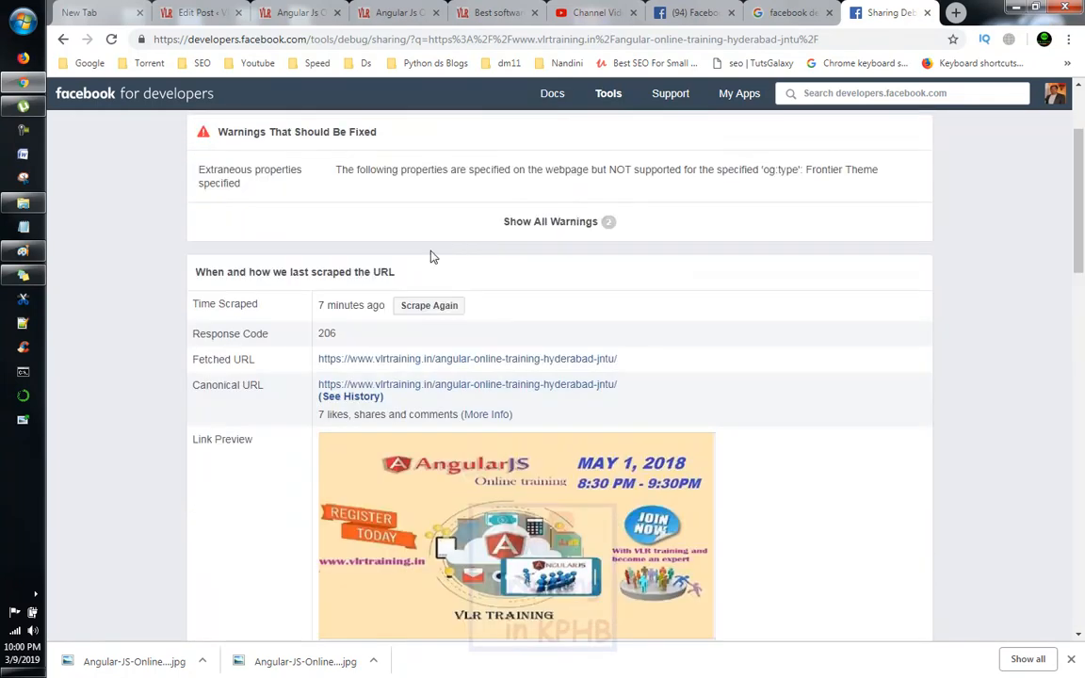
{"action": "left_click", "coordinate": [437, 305]}
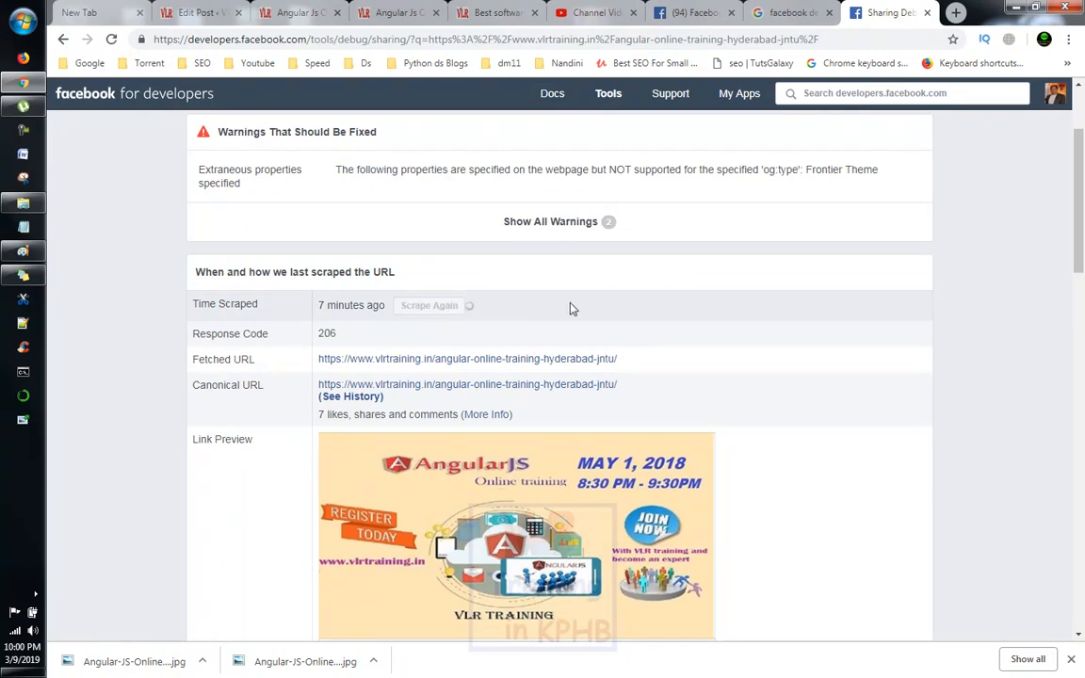
{"action": "left_click", "coordinate": [572, 222]}
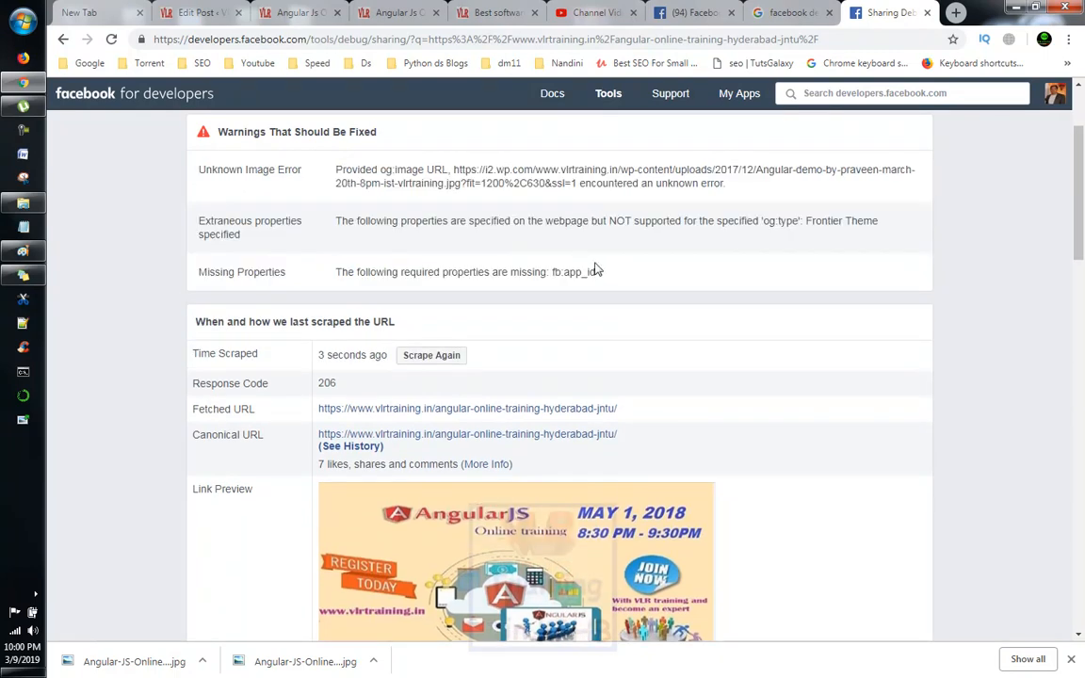
{"action": "left_click", "coordinate": [426, 362]}
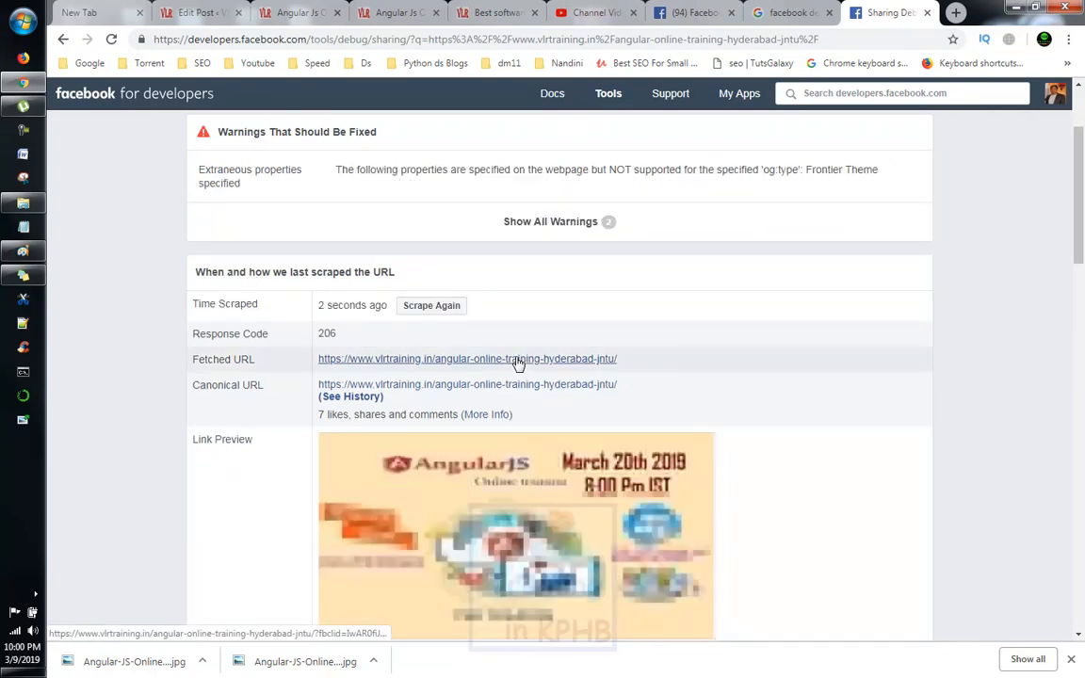
{"action": "scroll", "coordinate": [596, 363], "scroll_direction": "down", "scroll_amount": 1}
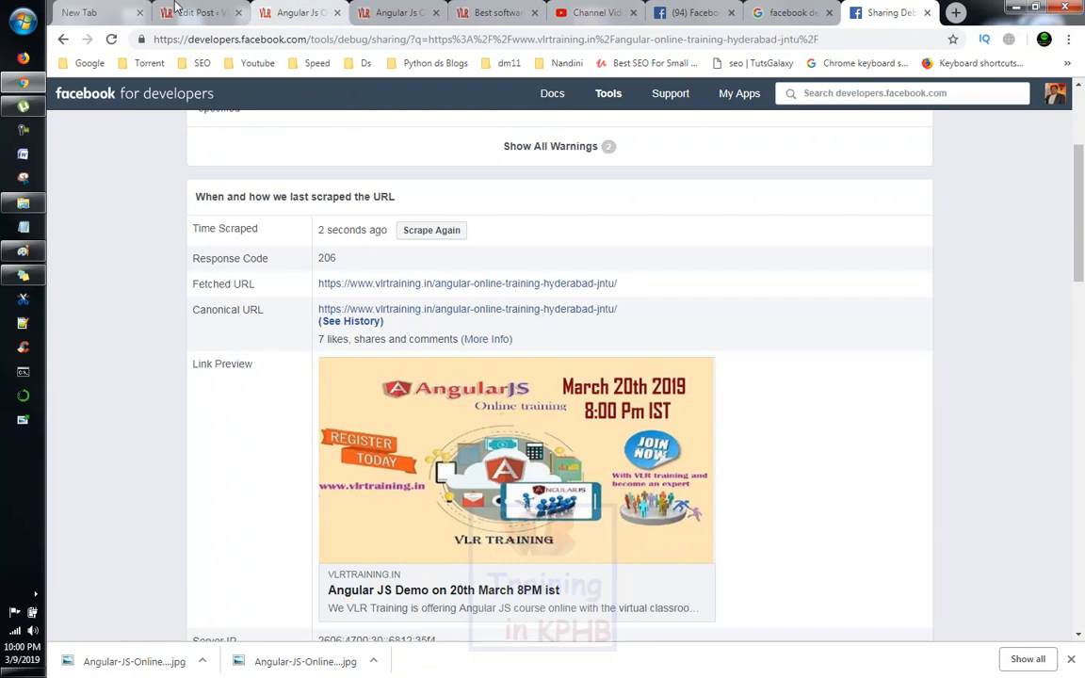
Return to the Facebook draft, copy its URL, clear the text and remove the outdated image and link preview.
{"action": "left_click", "coordinate": [695, 13]}
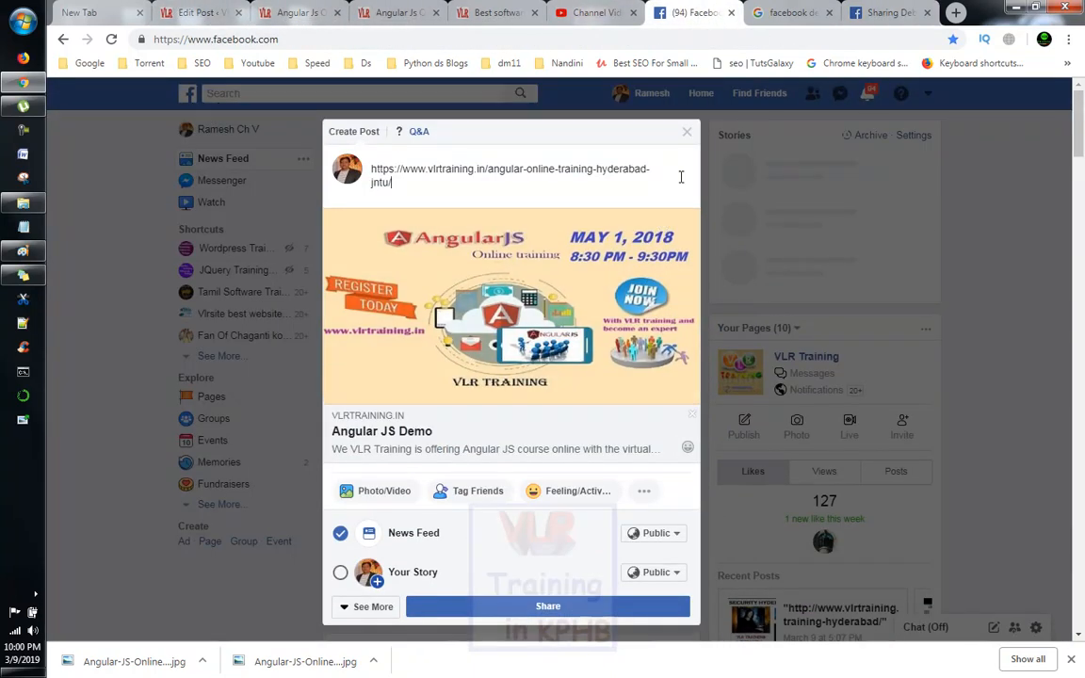
{"action": "left_click", "coordinate": [690, 224]}
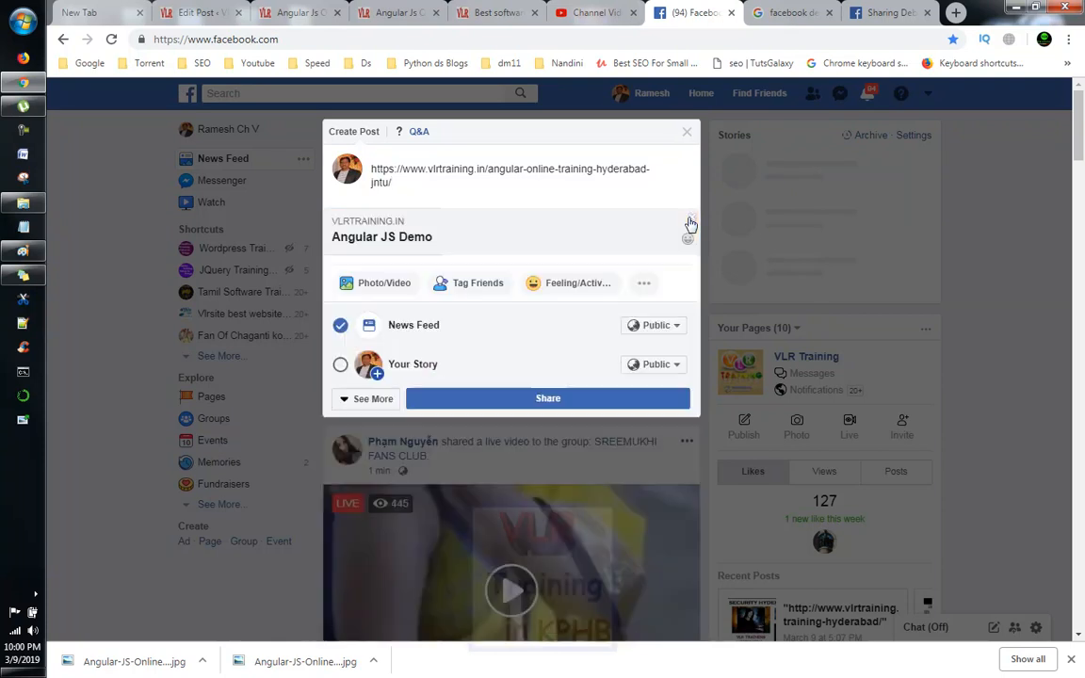
{"action": "left_click", "coordinate": [685, 136]}
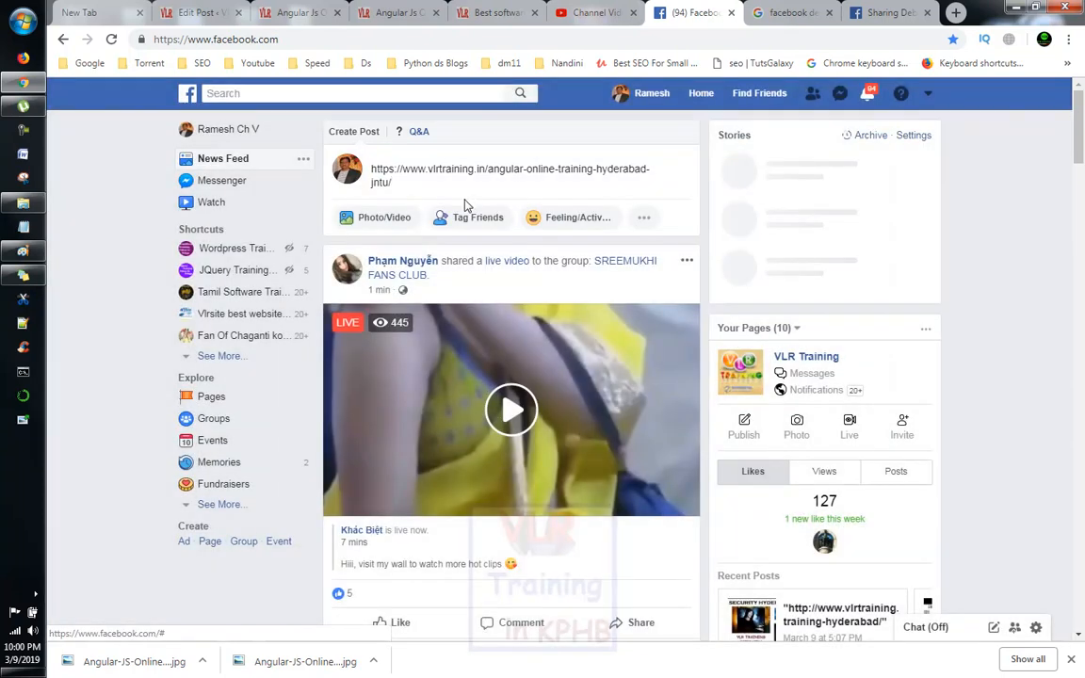
{"action": "triple_click", "coordinate": [409, 176]}
{"action": "key", "text": "ctrl+c"}
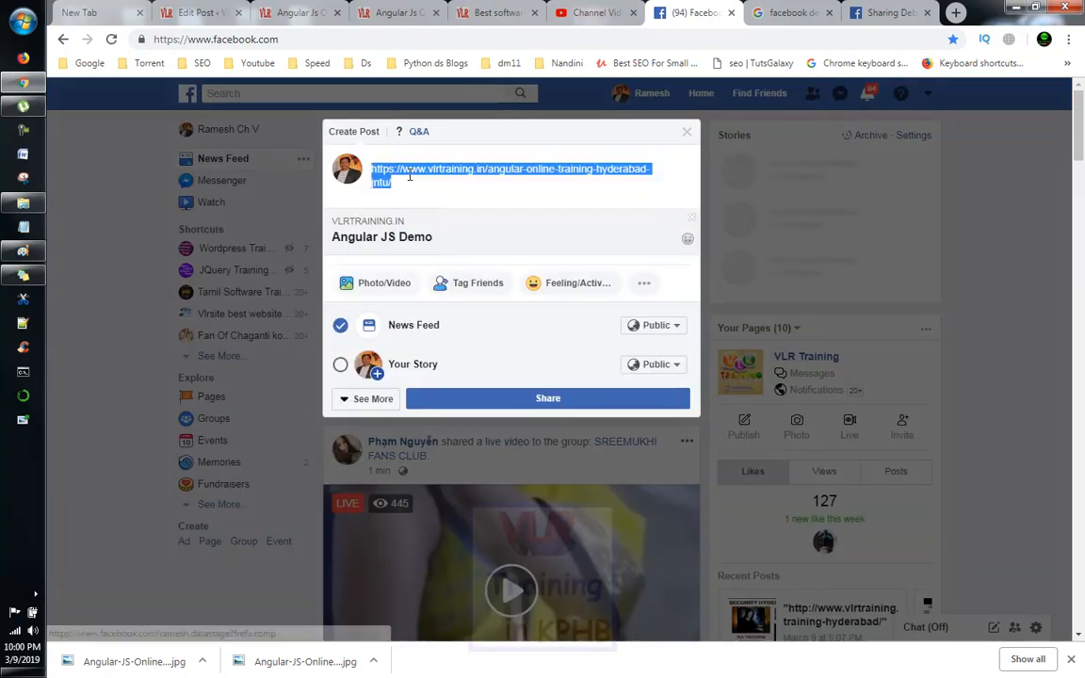
{"action": "key", "text": "BackSpace"}
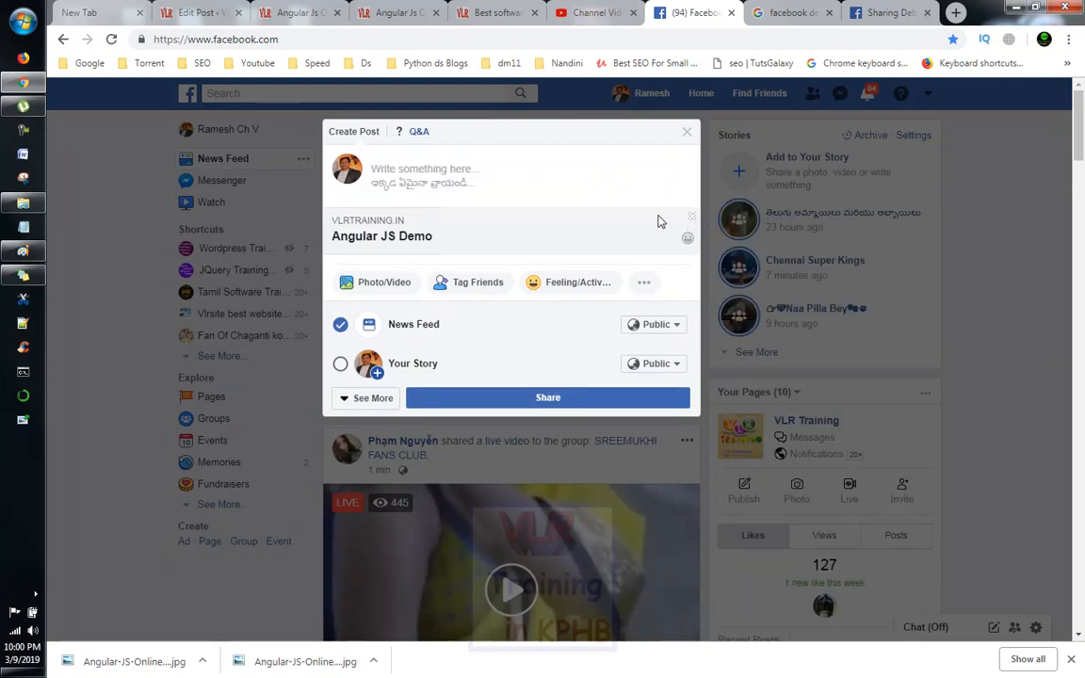
{"action": "left_click", "coordinate": [690, 219]}
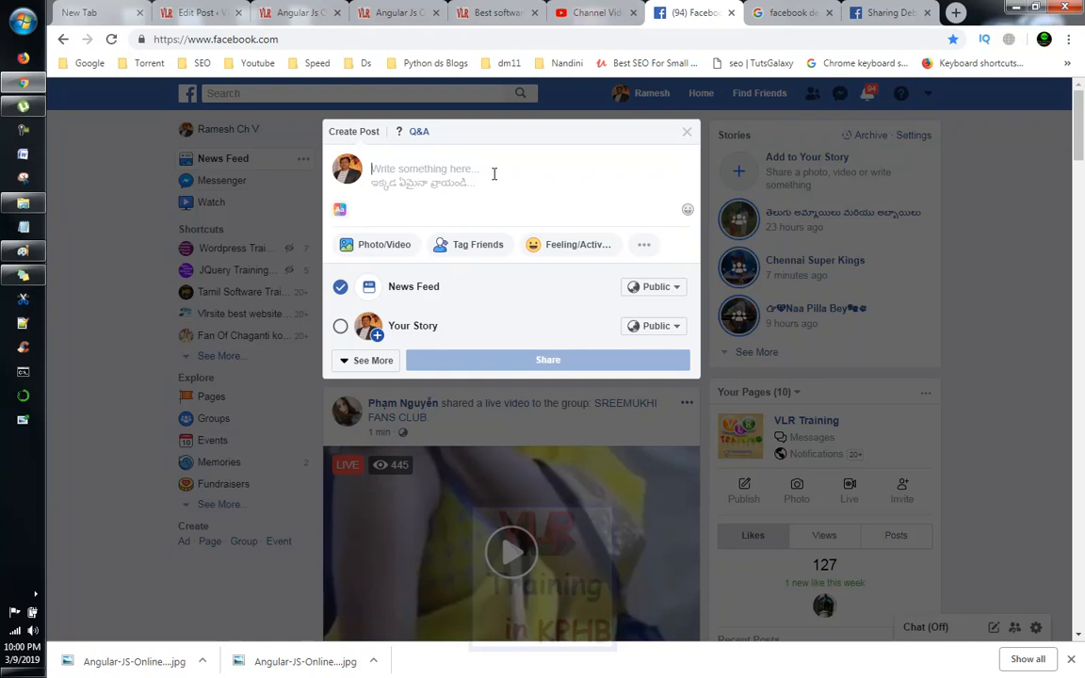
Paste the Angular post's URL into the emptied Facebook draft and share it publicly to the News Feed.
{"action": "key", "text": "ctrl+v"}
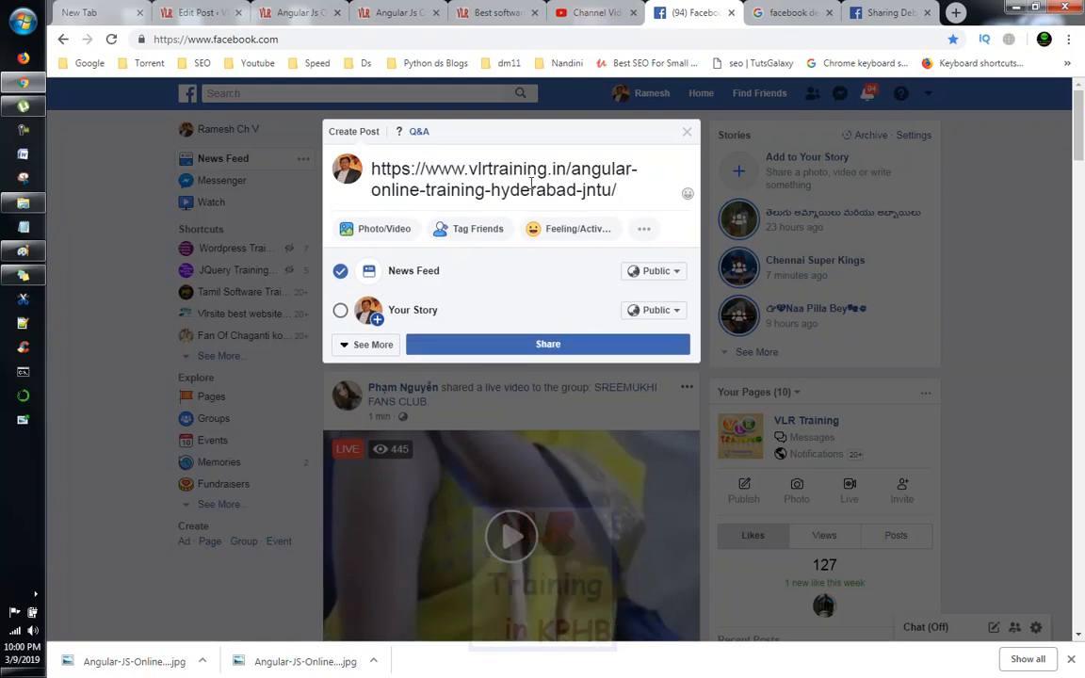
{"action": "left_click", "coordinate": [555, 349]}
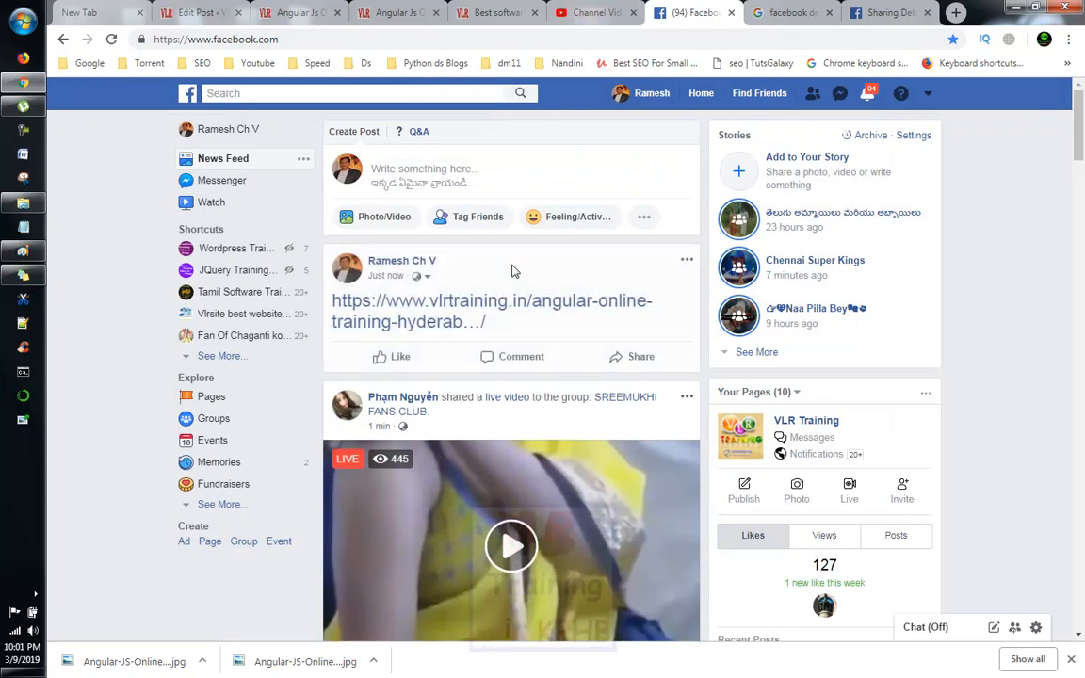
Delete the just-shared News Feed post that contains only the Angular URL without a link preview.
{"action": "left_click", "coordinate": [687, 262]}
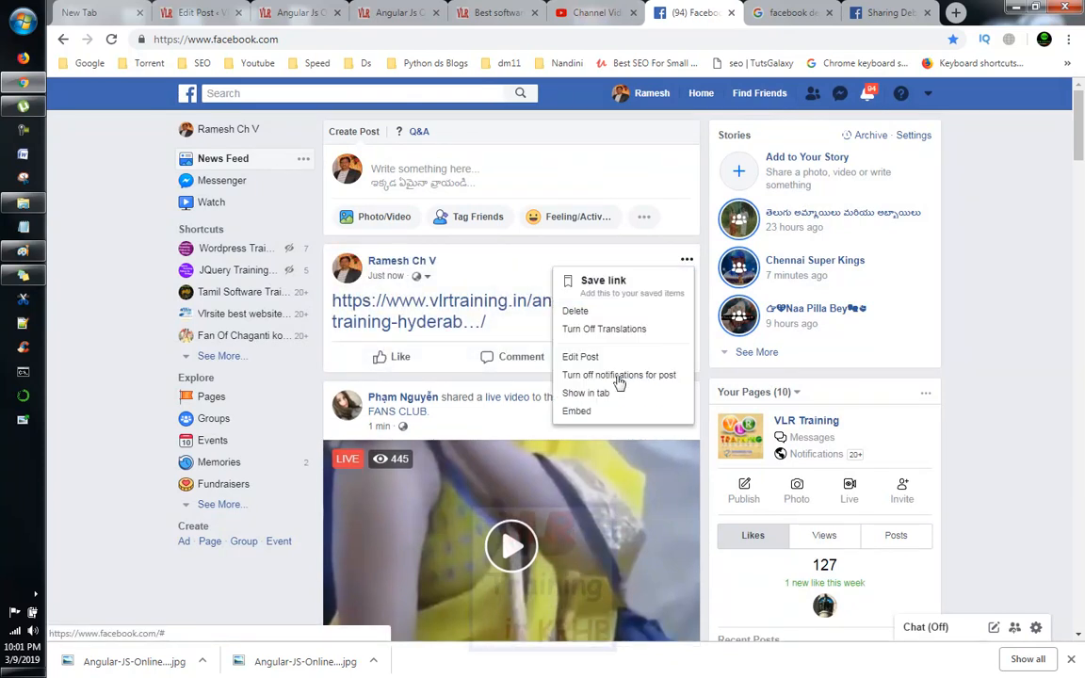
{"action": "left_click", "coordinate": [575, 310]}
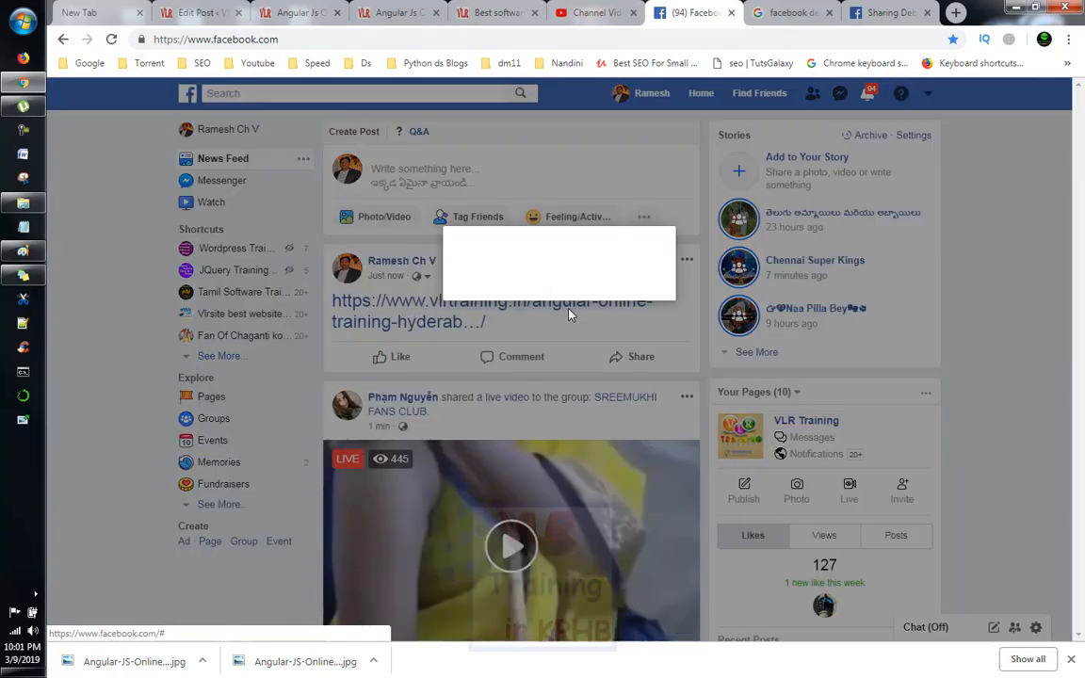
{"action": "left_click", "coordinate": [698, 323]}
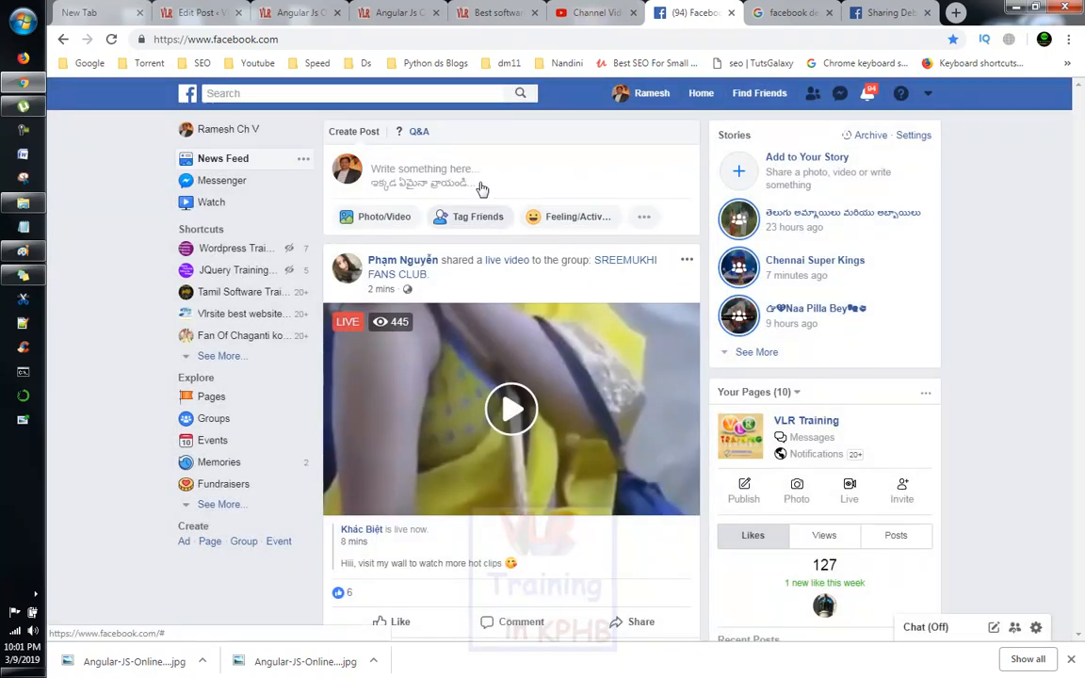
Create a new Facebook post with the copied Angular URL and its link preview, and share it publicly to the News Feed.
{"action": "left_click", "coordinate": [492, 174]}
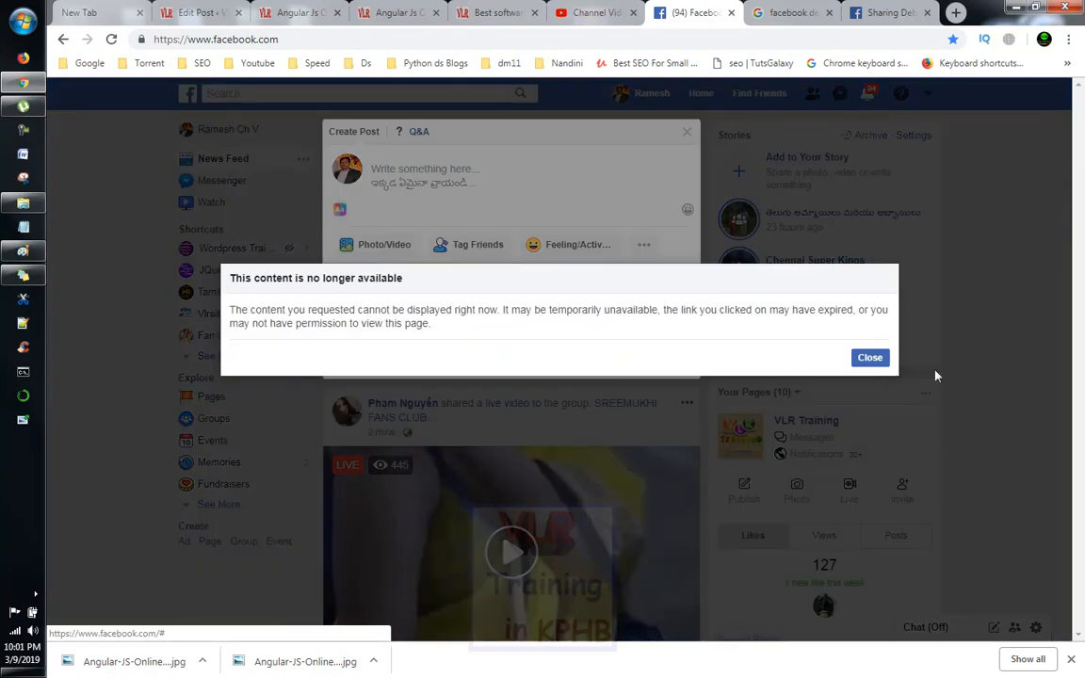
{"action": "left_click", "coordinate": [868, 356]}
{"action": "left_click", "coordinate": [473, 175]}
{"action": "key", "text": "ctrl+v"}
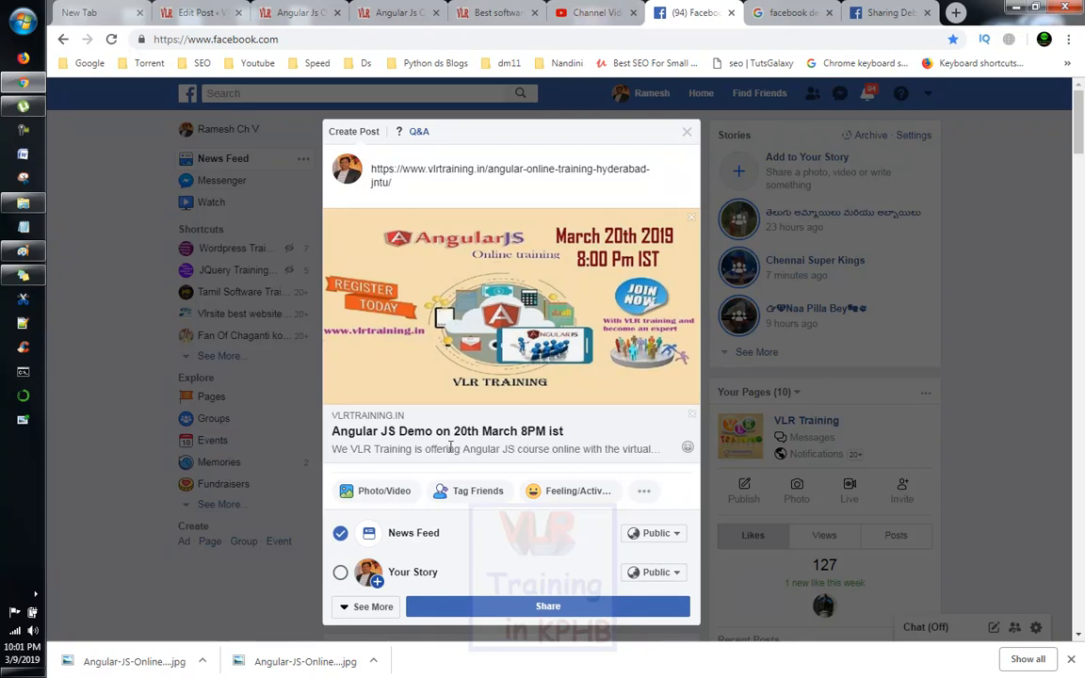
{"action": "scroll", "coordinate": [591, 439], "scroll_direction": "down", "scroll_amount": 1}
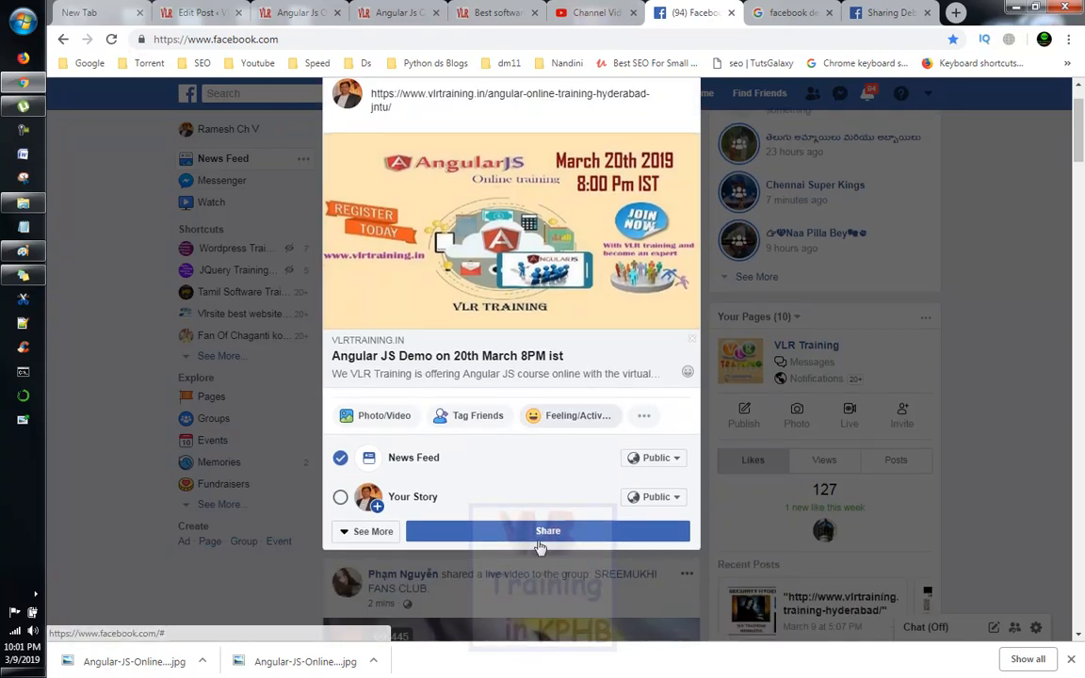
{"action": "left_click", "coordinate": [569, 528]}
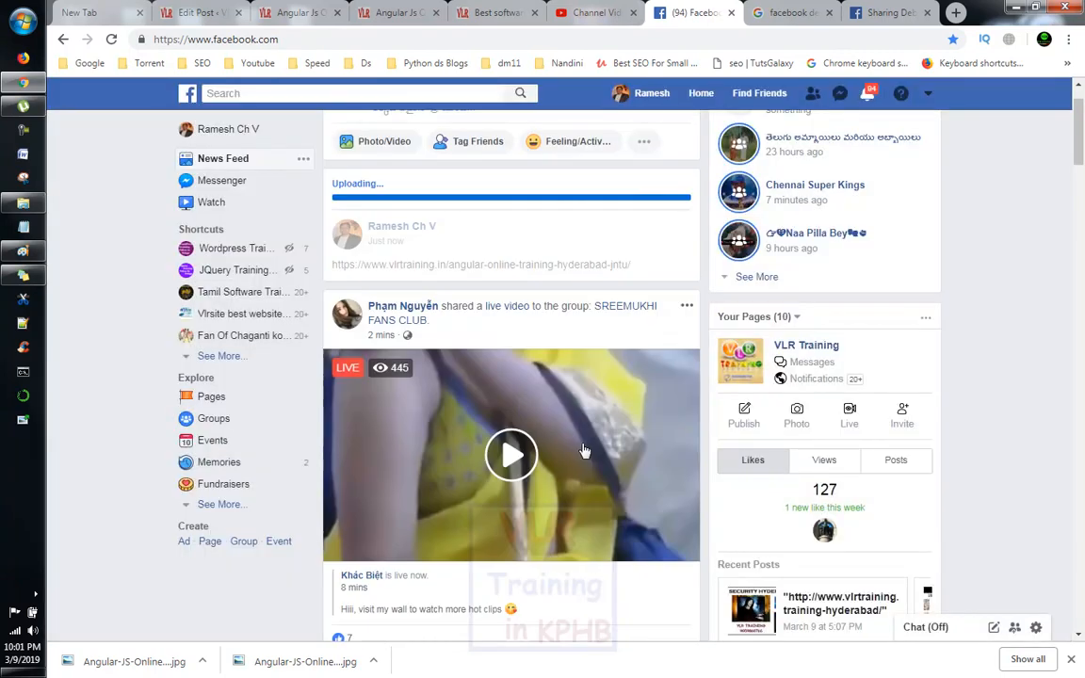
{"action": "scroll", "coordinate": [604, 419], "scroll_direction": "up", "scroll_amount": 1}
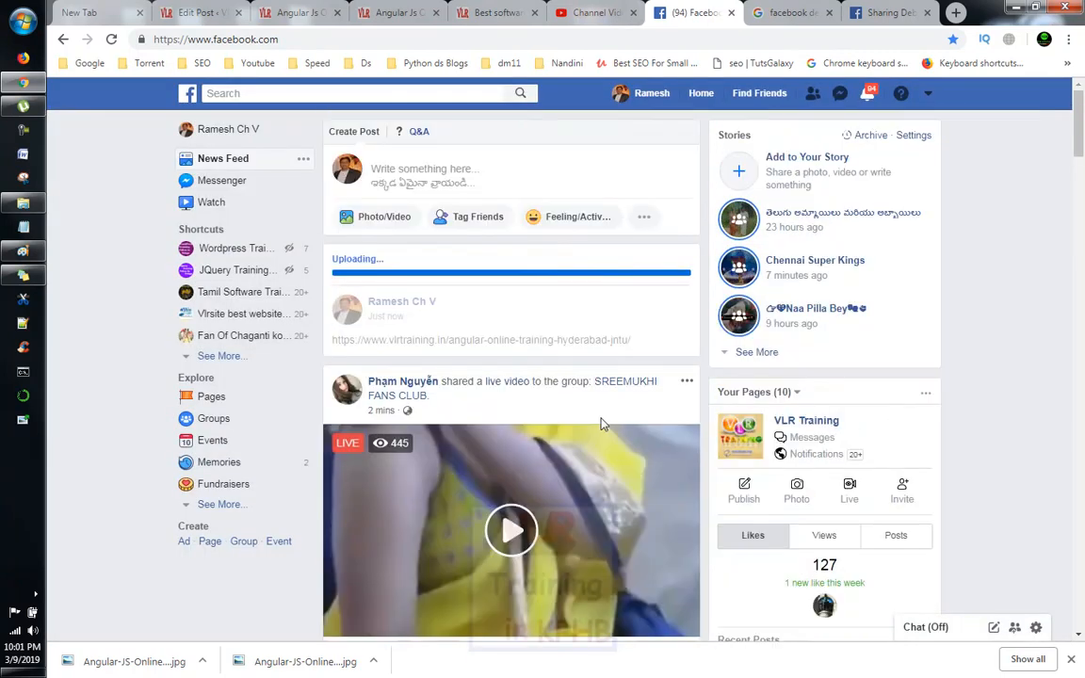
Return to the Sharing Debugger, expand all warnings, and examine the last scrape details and link preview.
{"action": "left_click", "coordinate": [880, 13]}
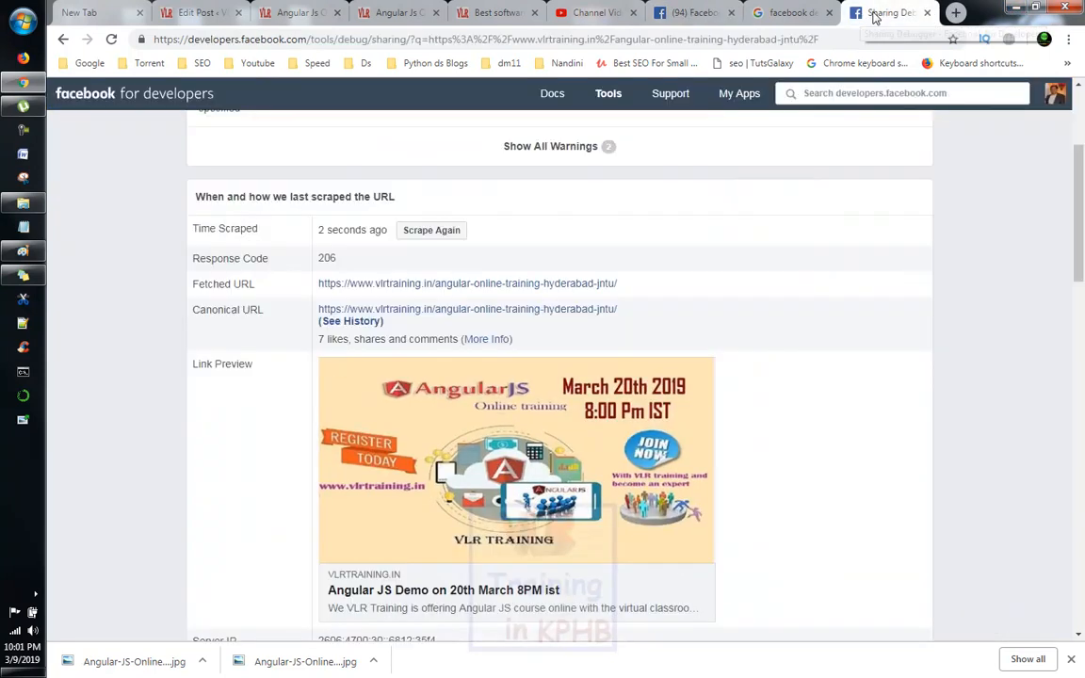
{"action": "scroll", "coordinate": [1005, 416], "scroll_direction": "up", "scroll_amount": 2}
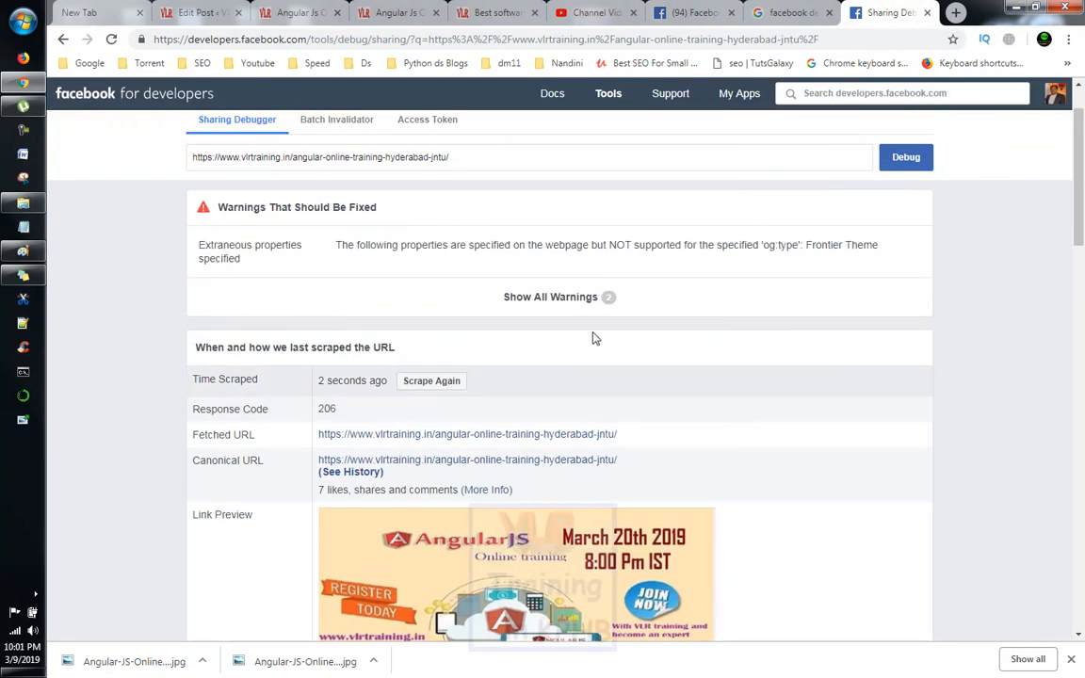
{"action": "left_click", "coordinate": [587, 300]}
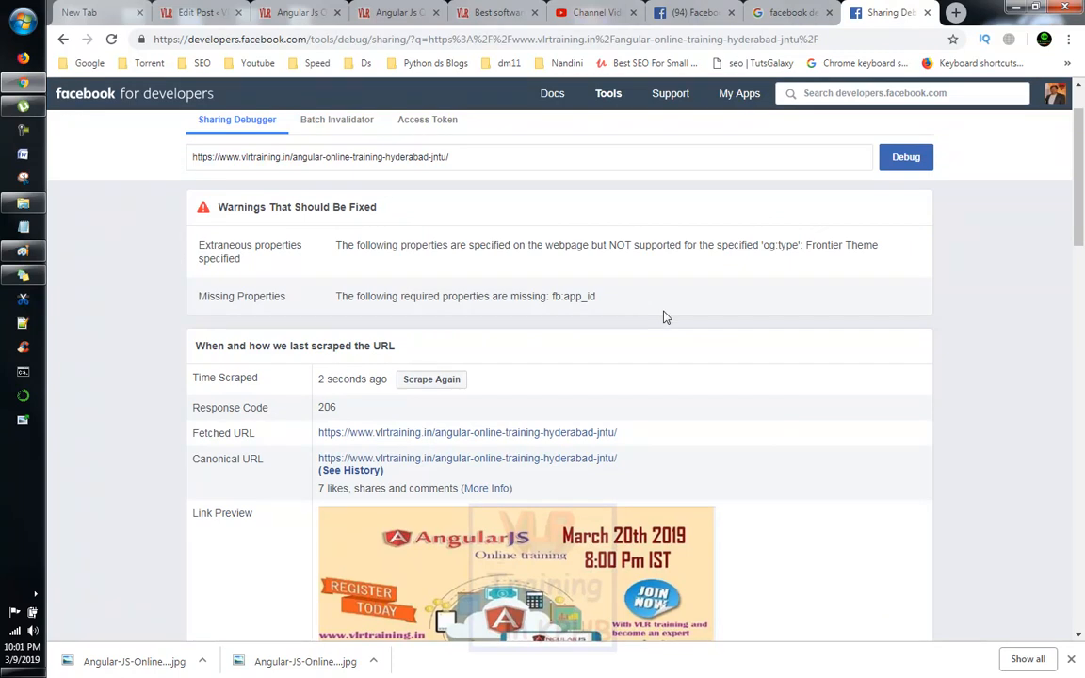
{"action": "scroll", "coordinate": [893, 261], "scroll_direction": "up", "scroll_amount": 1}
{"action": "scroll", "coordinate": [617, 398], "scroll_direction": "down", "scroll_amount": 3}
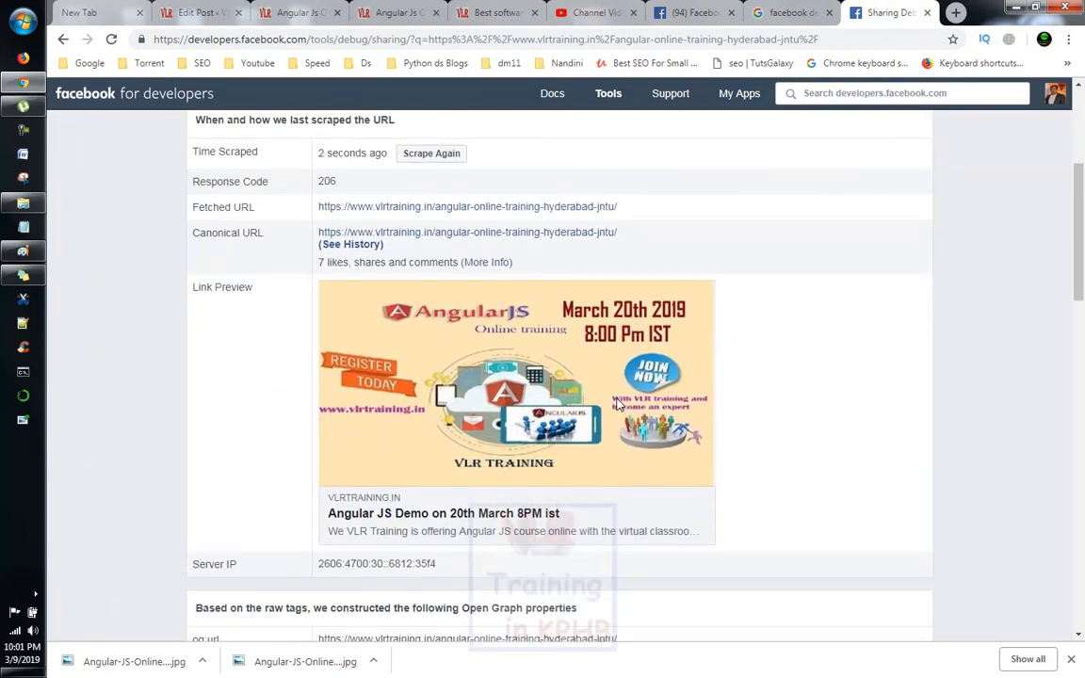
{"action": "scroll", "coordinate": [617, 403], "scroll_direction": "up", "scroll_amount": 1}
{"action": "scroll", "coordinate": [616, 403], "scroll_direction": "down", "scroll_amount": 1}
{"action": "scroll", "coordinate": [639, 364], "scroll_direction": "up", "scroll_amount": 2}
{"action": "scroll", "coordinate": [639, 364], "scroll_direction": "down", "scroll_amount": 2}
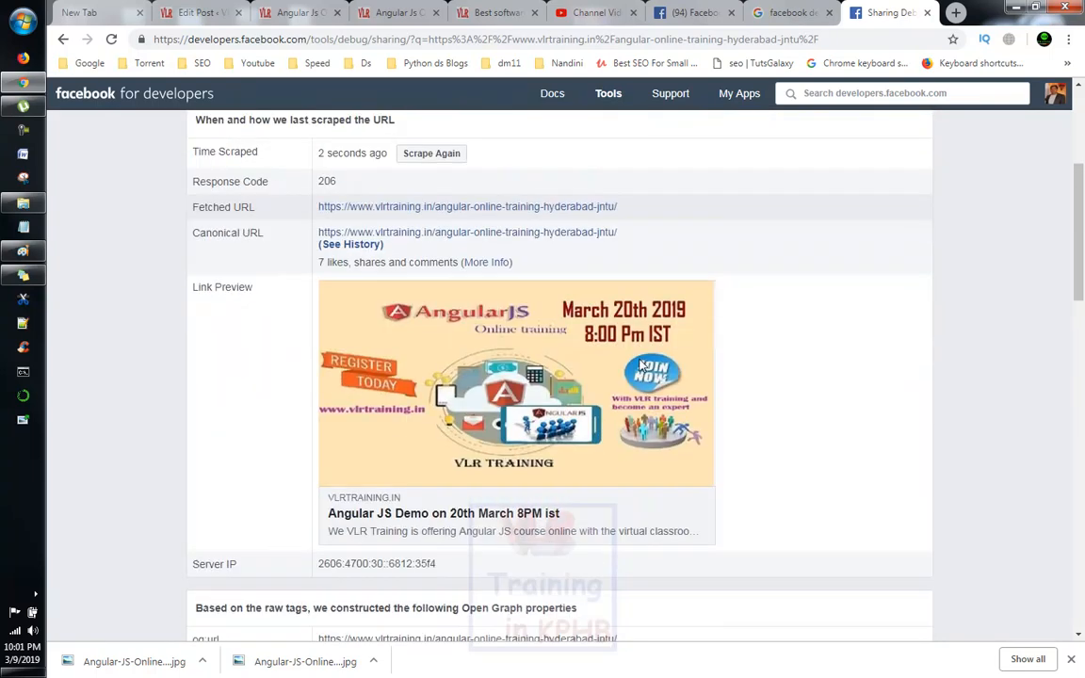
{"action": "scroll", "coordinate": [639, 364], "scroll_direction": "down", "scroll_amount": 2}
{"action": "scroll", "coordinate": [639, 364], "scroll_direction": "up", "scroll_amount": 1}
{"action": "scroll", "coordinate": [639, 364], "scroll_direction": "up", "scroll_amount": 2}
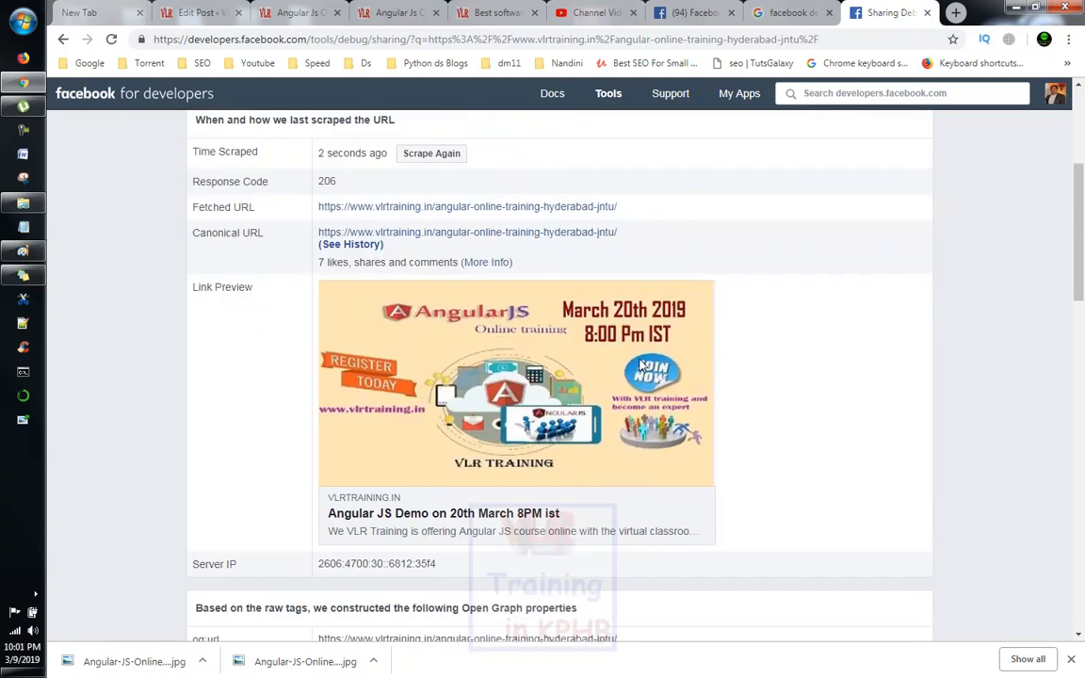
{"action": "left_click", "coordinate": [697, 13]}
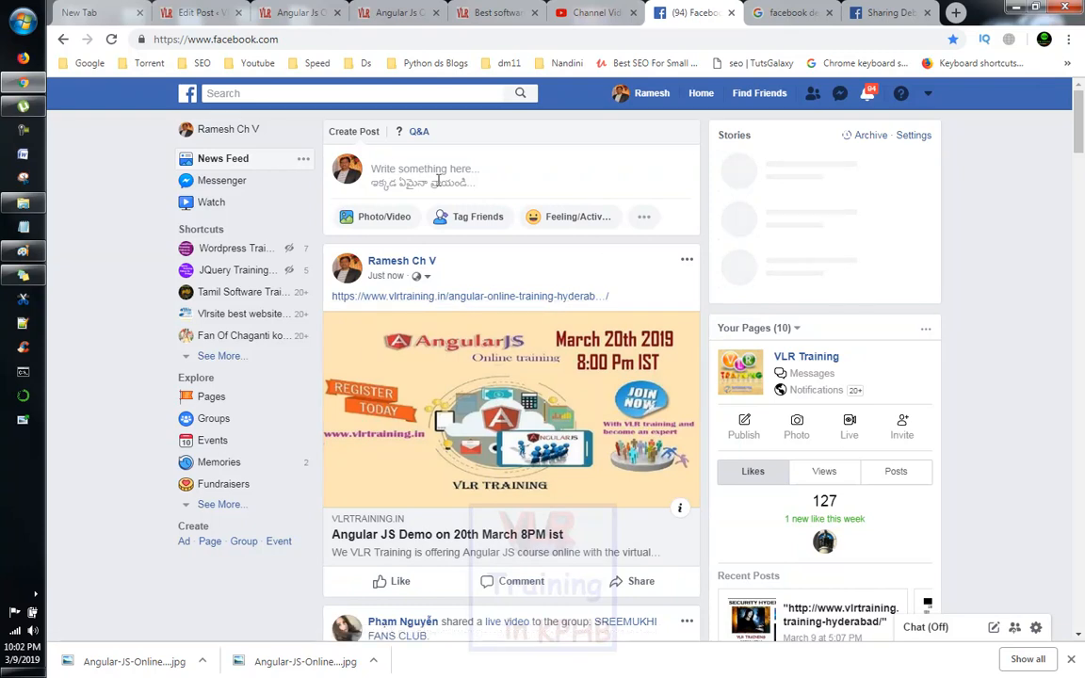
{"action": "scroll", "coordinate": [826, 314], "scroll_direction": "down", "scroll_amount": 3}
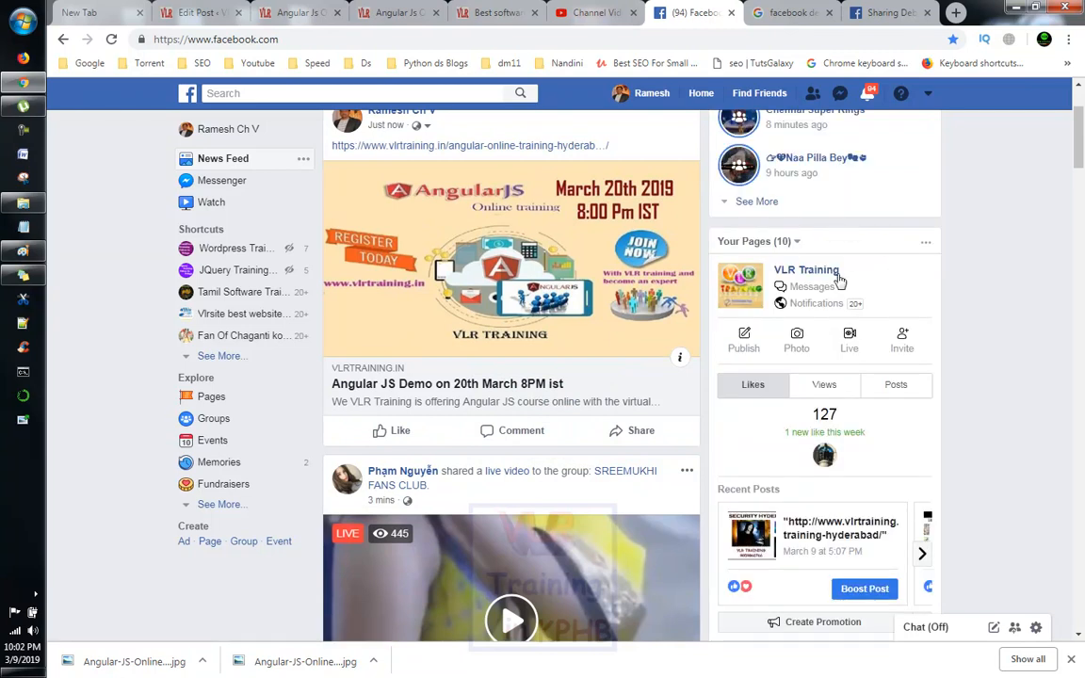
{"action": "left_click", "coordinate": [803, 273]}
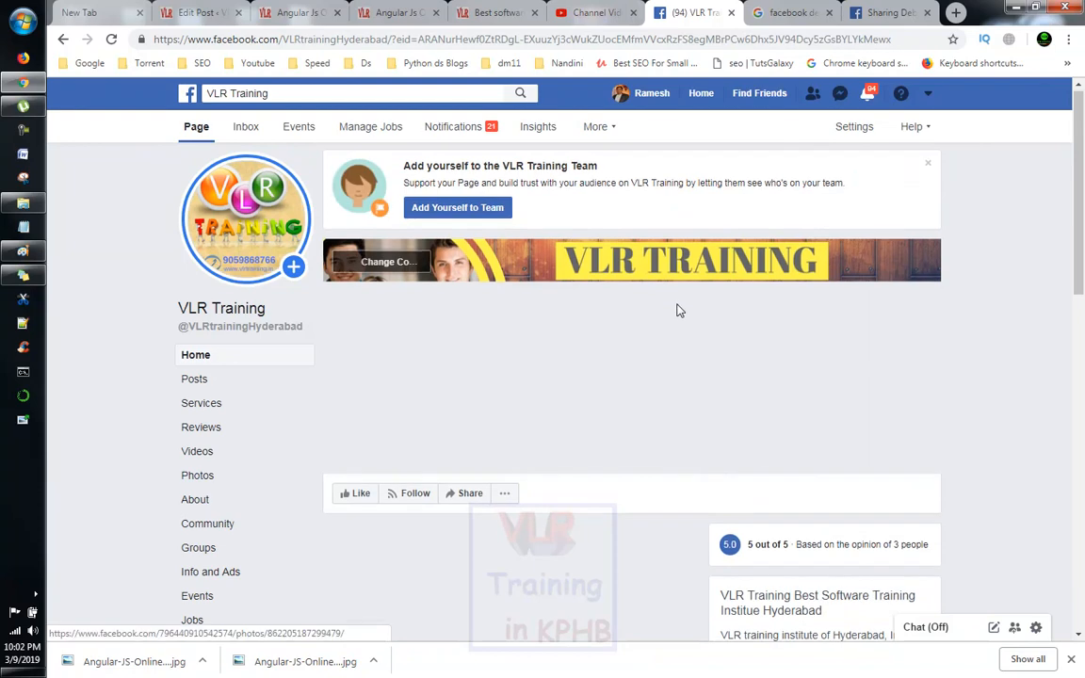
{"action": "scroll", "coordinate": [678, 310], "scroll_direction": "down", "scroll_amount": 1}
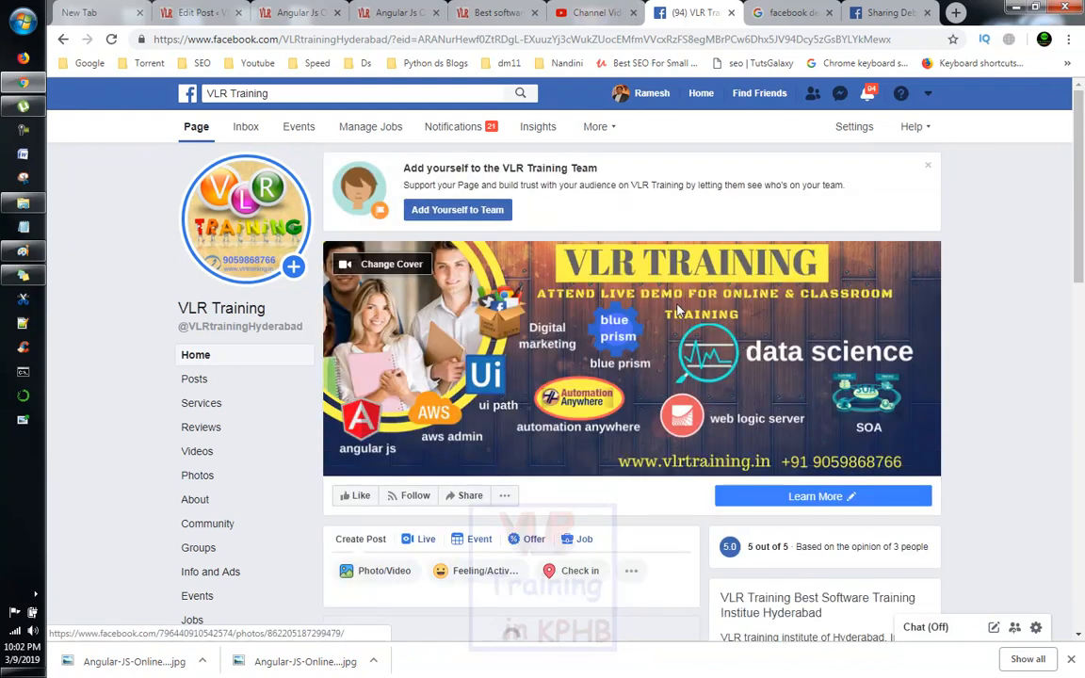
{"action": "scroll", "coordinate": [678, 310], "scroll_direction": "down", "scroll_amount": 3}
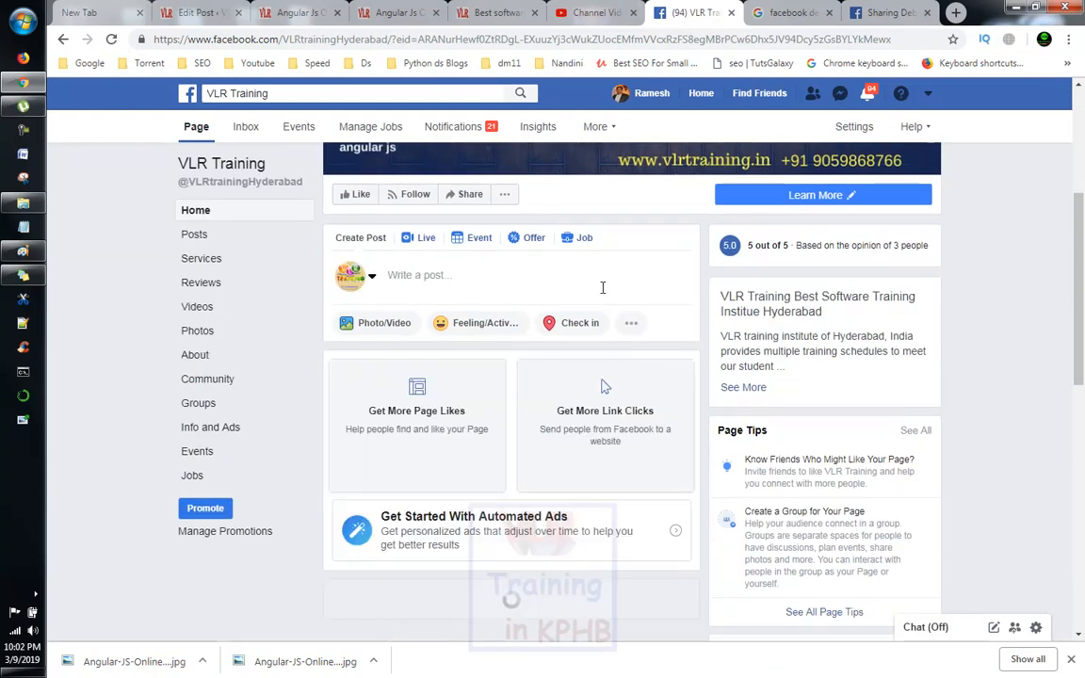
{"action": "left_click", "coordinate": [417, 277]}
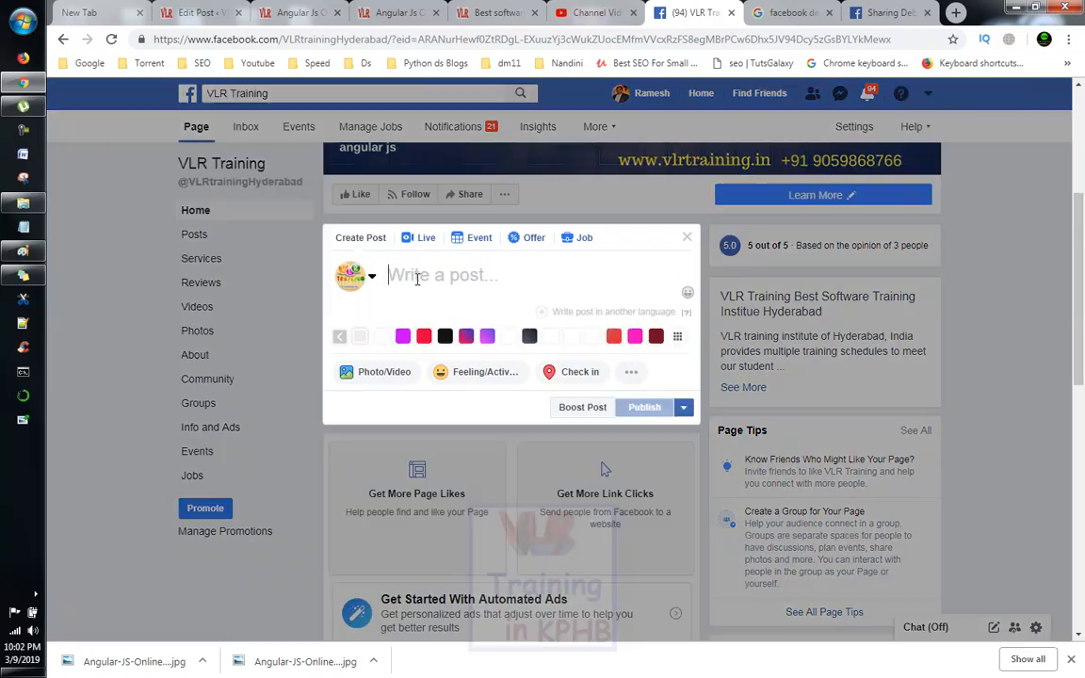
{"action": "type", "text": "https://www.vlrtraining.in/angular-online-training-hyderabad-jntu/"}
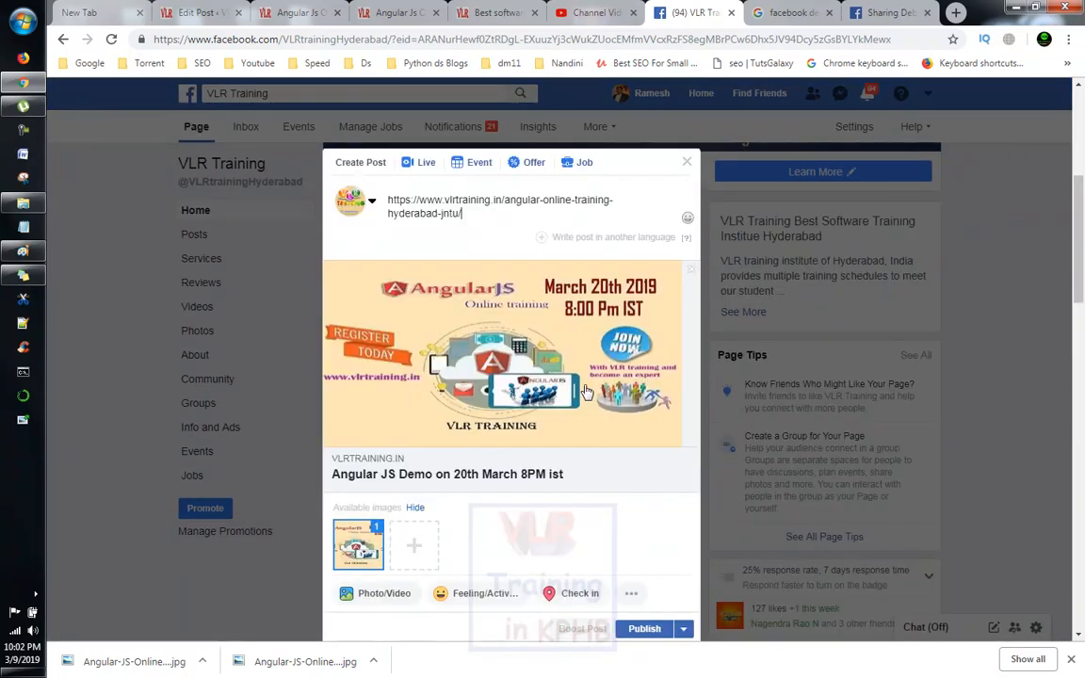
{"action": "scroll", "coordinate": [653, 438], "scroll_direction": "down", "scroll_amount": 1}
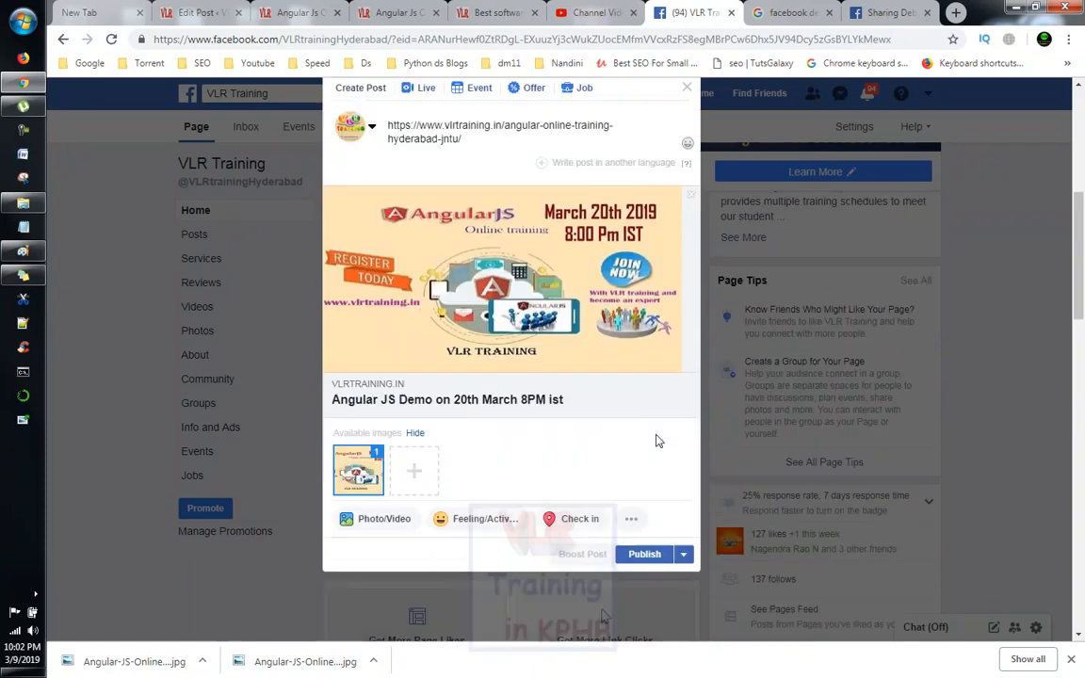
{"action": "left_click", "coordinate": [640, 557]}
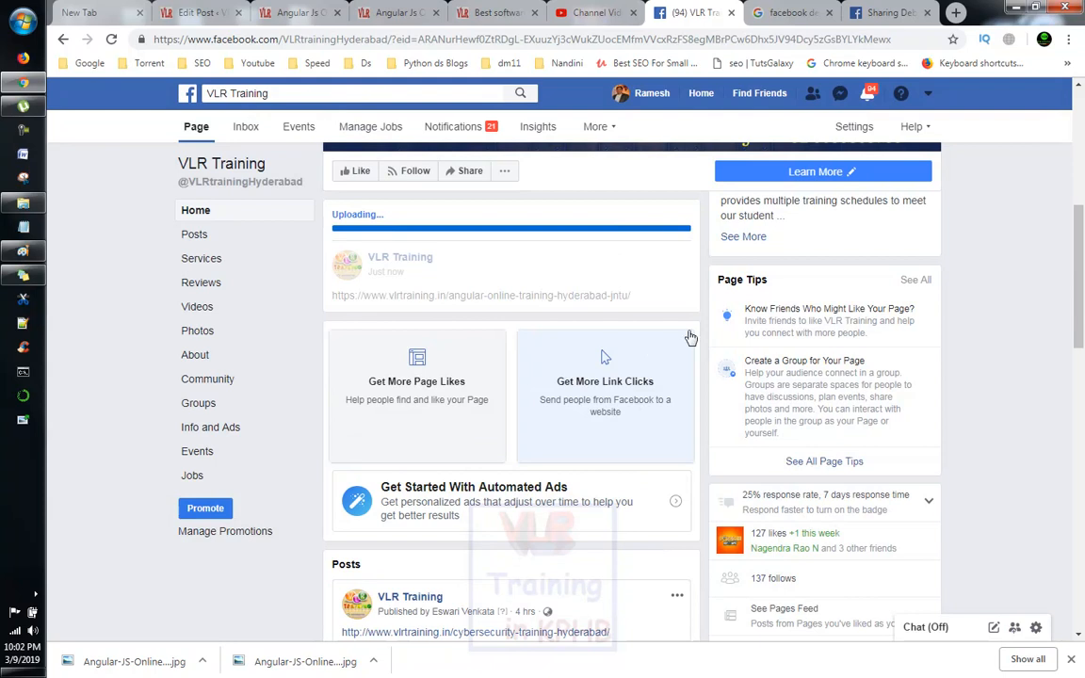
Examine the published page post's banner and title, and compare them with the live Angular article on the VLR Training website.
{"action": "scroll", "coordinate": [770, 317], "scroll_direction": "up", "scroll_amount": 2}
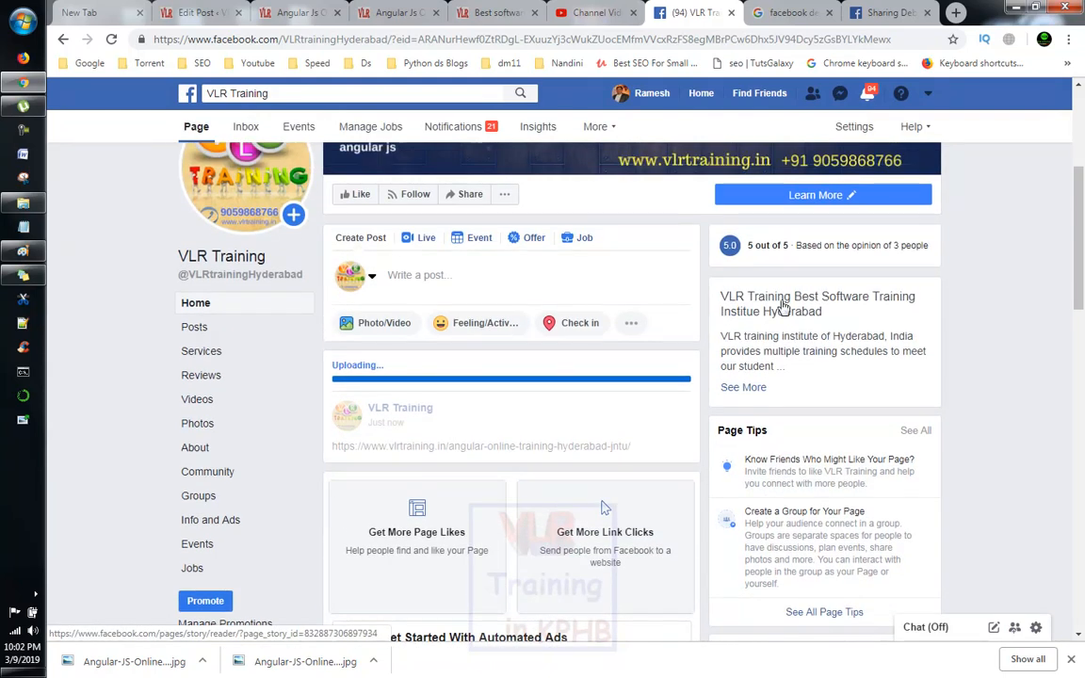
{"action": "scroll", "coordinate": [806, 394], "scroll_direction": "down", "scroll_amount": 2}
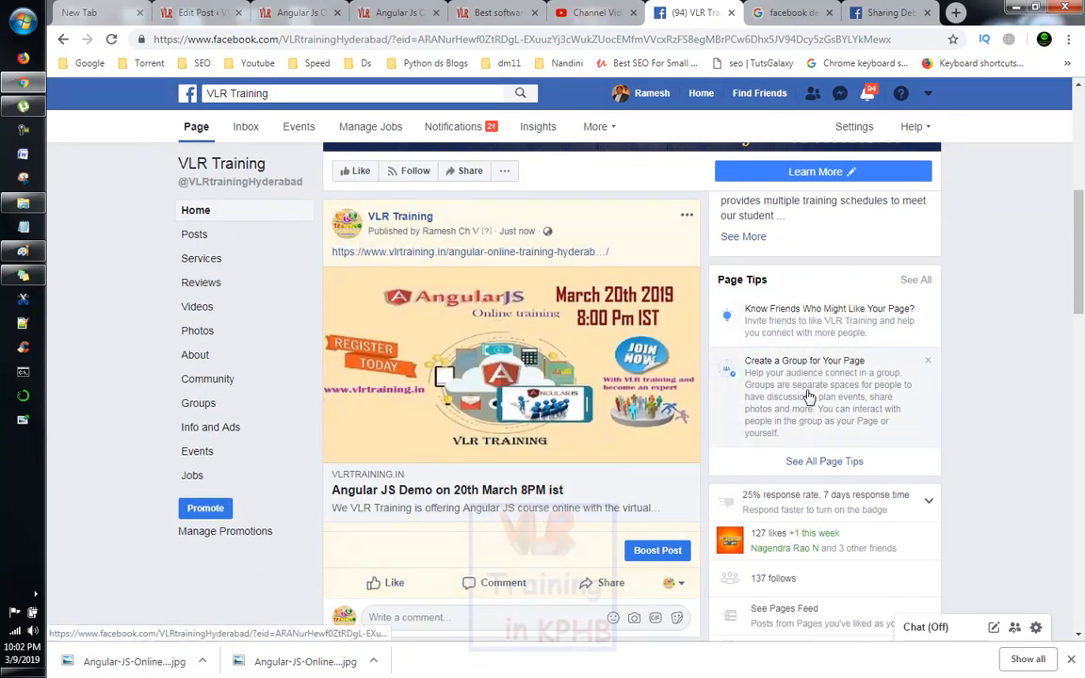
{"action": "scroll", "coordinate": [806, 395], "scroll_direction": "up", "scroll_amount": 4}
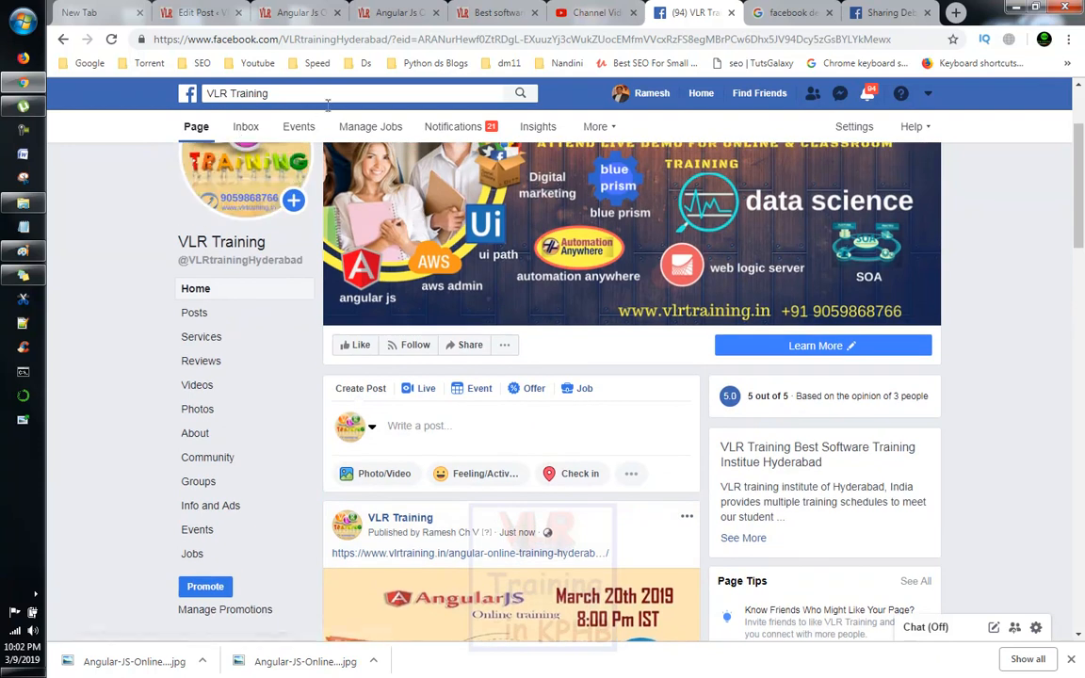
{"action": "scroll", "coordinate": [546, 282], "scroll_direction": "down", "scroll_amount": 3}
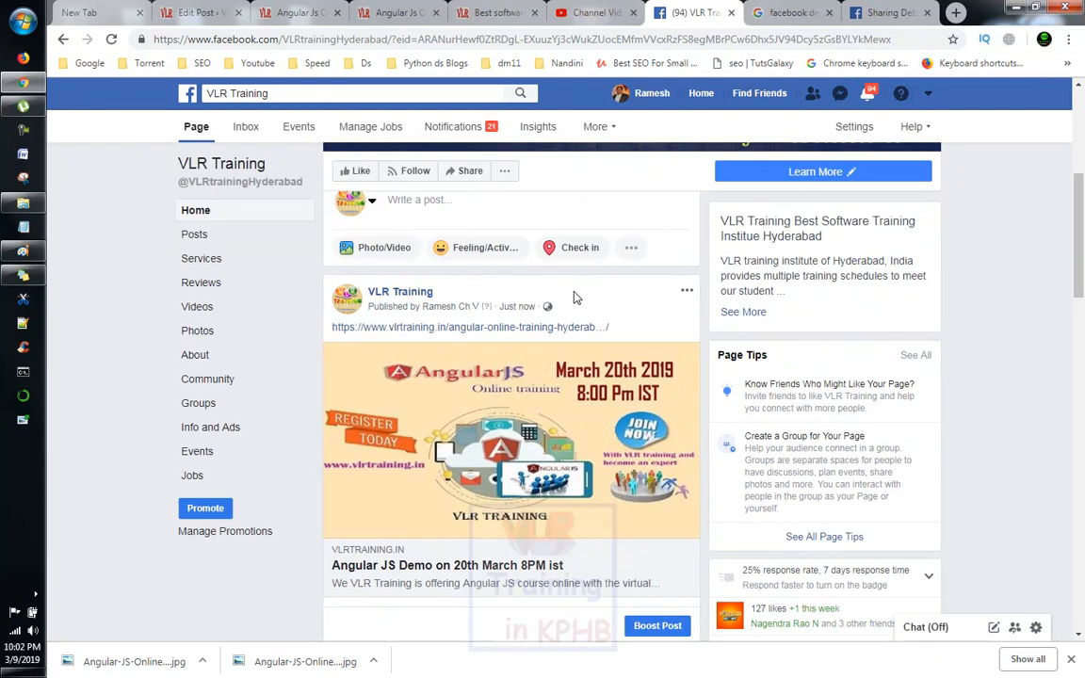
{"action": "scroll", "coordinate": [573, 296], "scroll_direction": "down", "scroll_amount": 1}
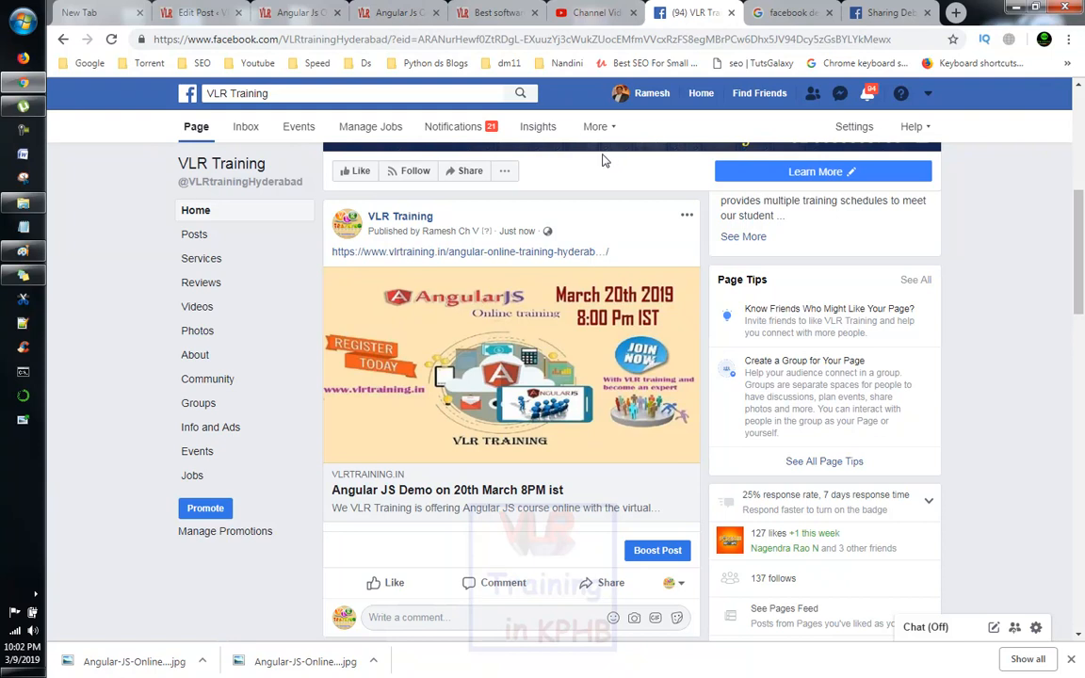
{"action": "left_click", "coordinate": [273, 12]}
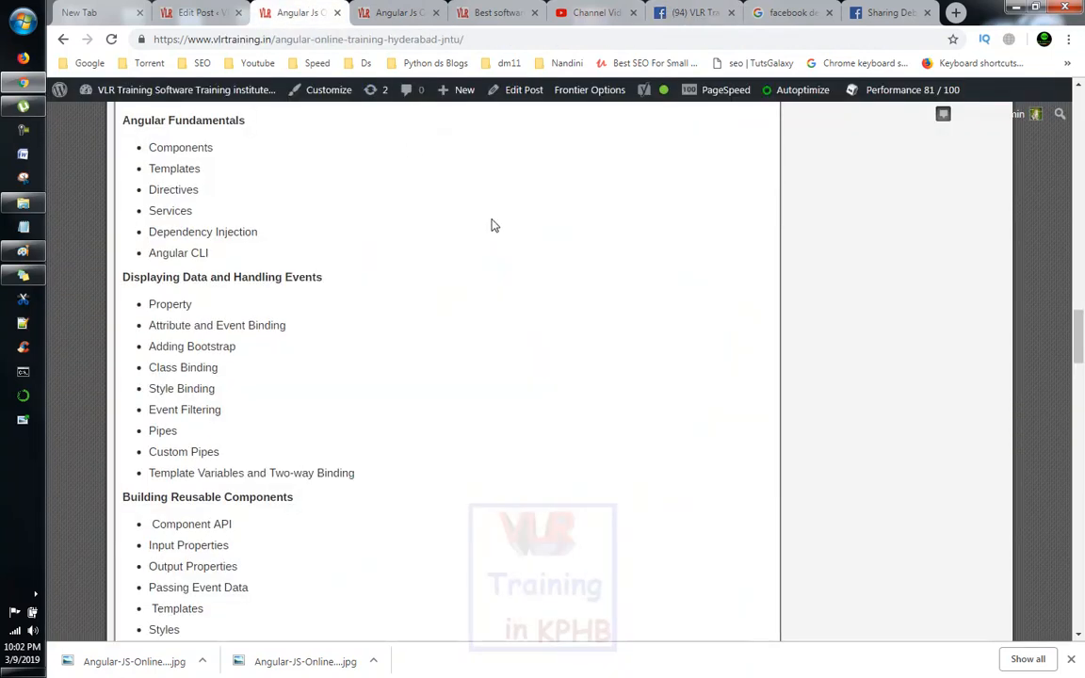
{"action": "scroll", "coordinate": [490, 225], "scroll_direction": "up", "scroll_amount": 15}
{"action": "scroll", "coordinate": [492, 219], "scroll_direction": "down", "scroll_amount": 6}
{"action": "scroll", "coordinate": [491, 219], "scroll_direction": "up", "scroll_amount": 5}
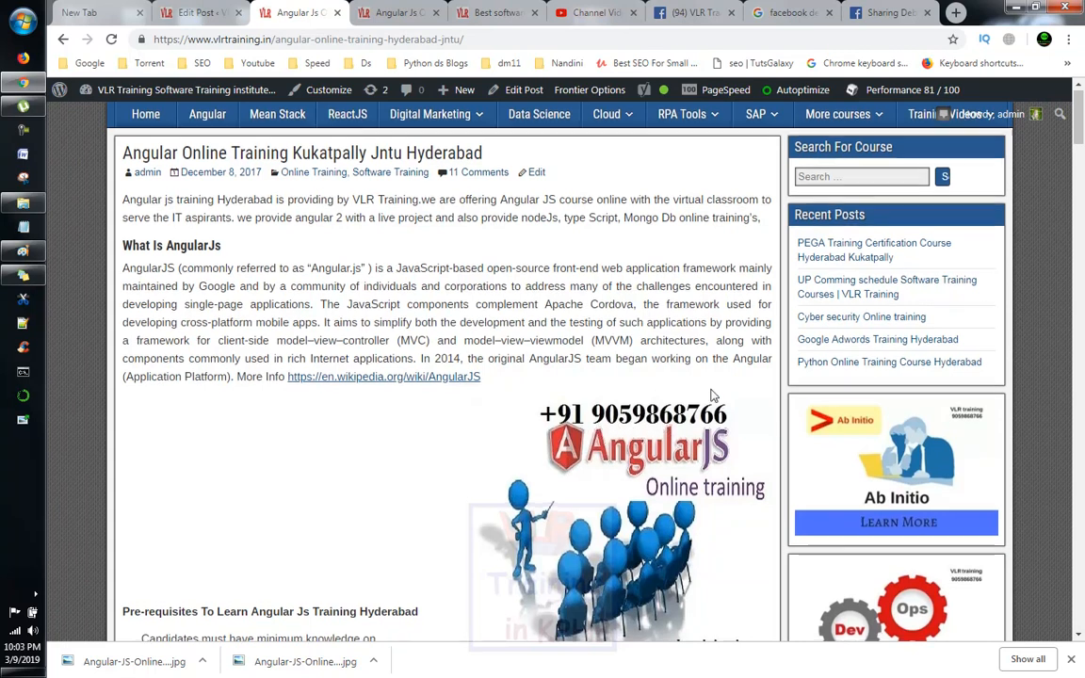
{"action": "scroll", "coordinate": [712, 396], "scroll_direction": "down", "scroll_amount": 1}
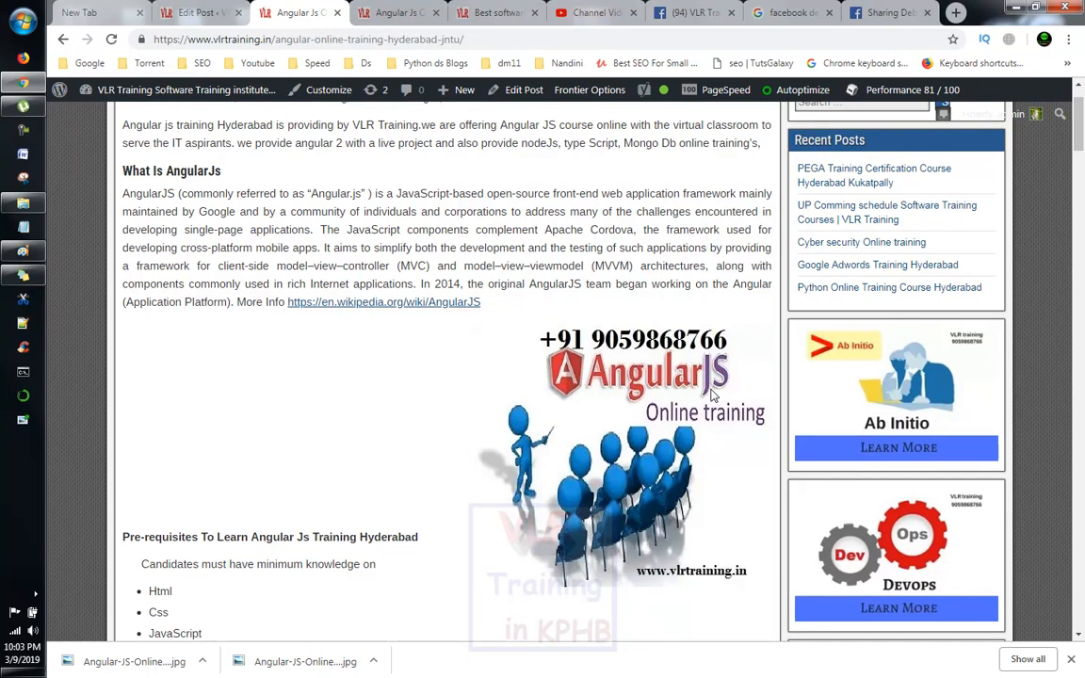